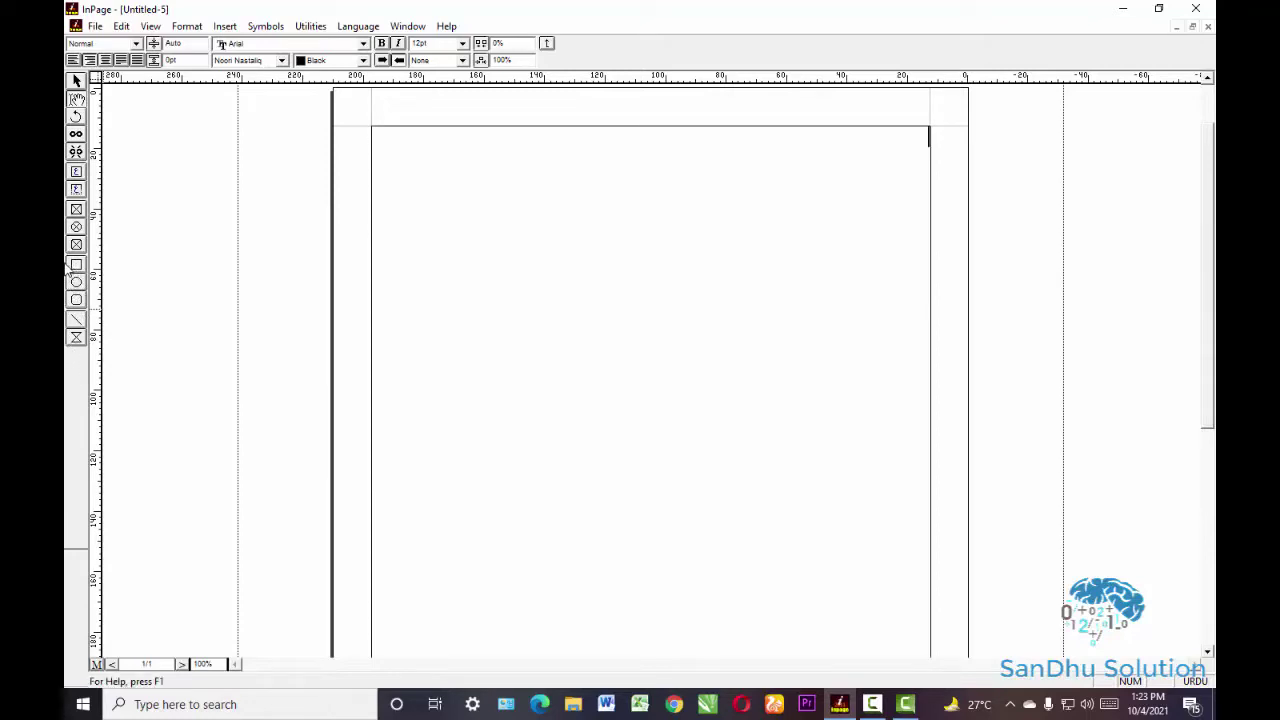
# - Draw a square about 46 mm wide near the page's upper-left corner, inside the margins
pyautogui.click(76, 265)
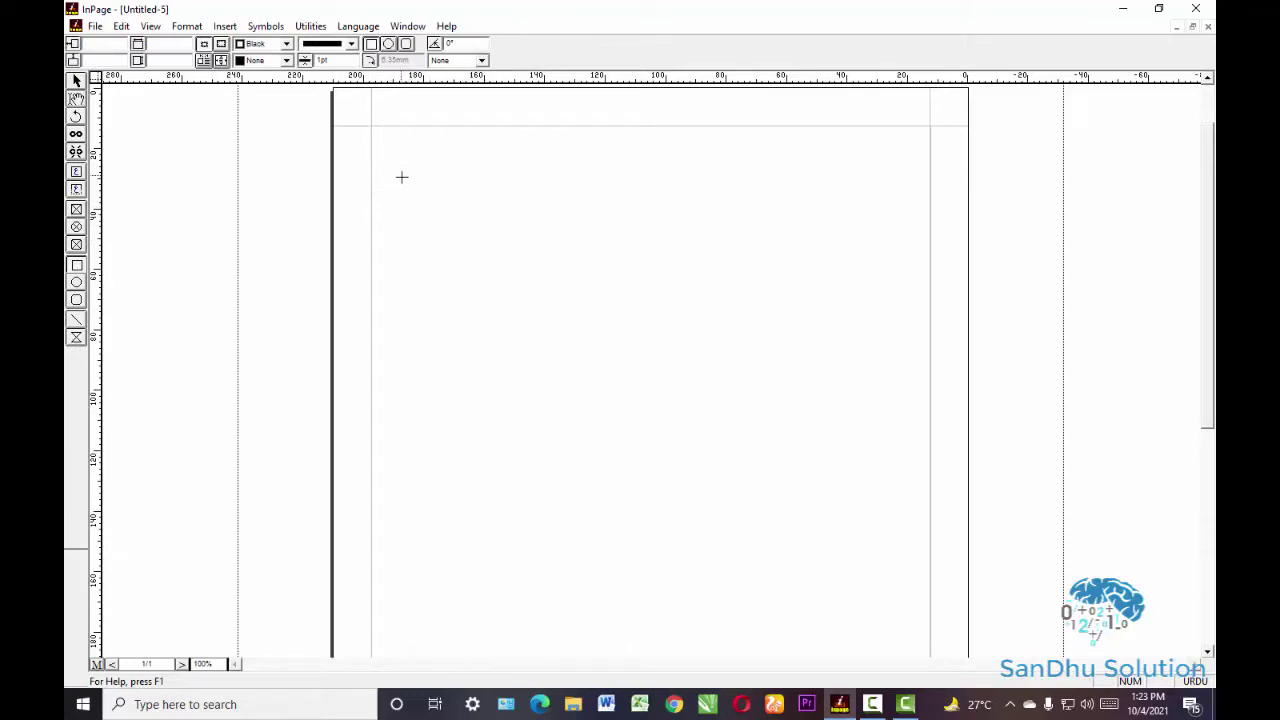
pyautogui.moveTo(394, 166); pyautogui.dragTo(583, 304)
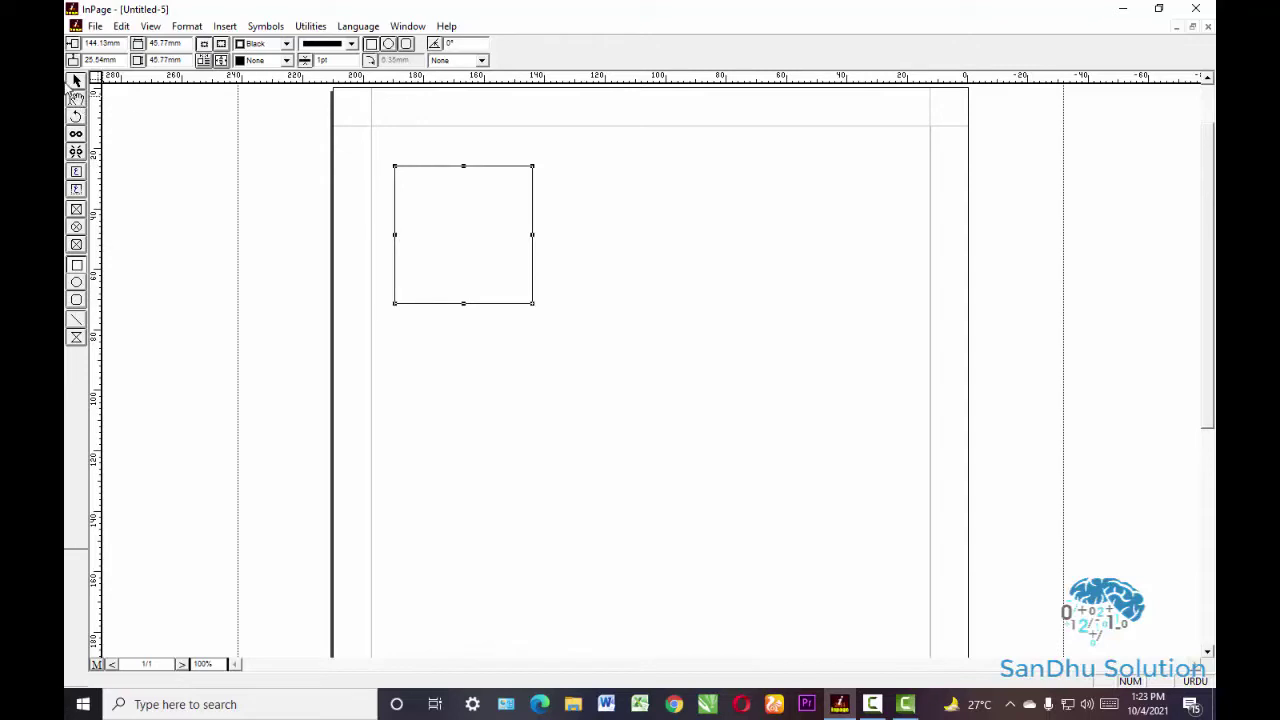
pyautogui.click(76, 82)
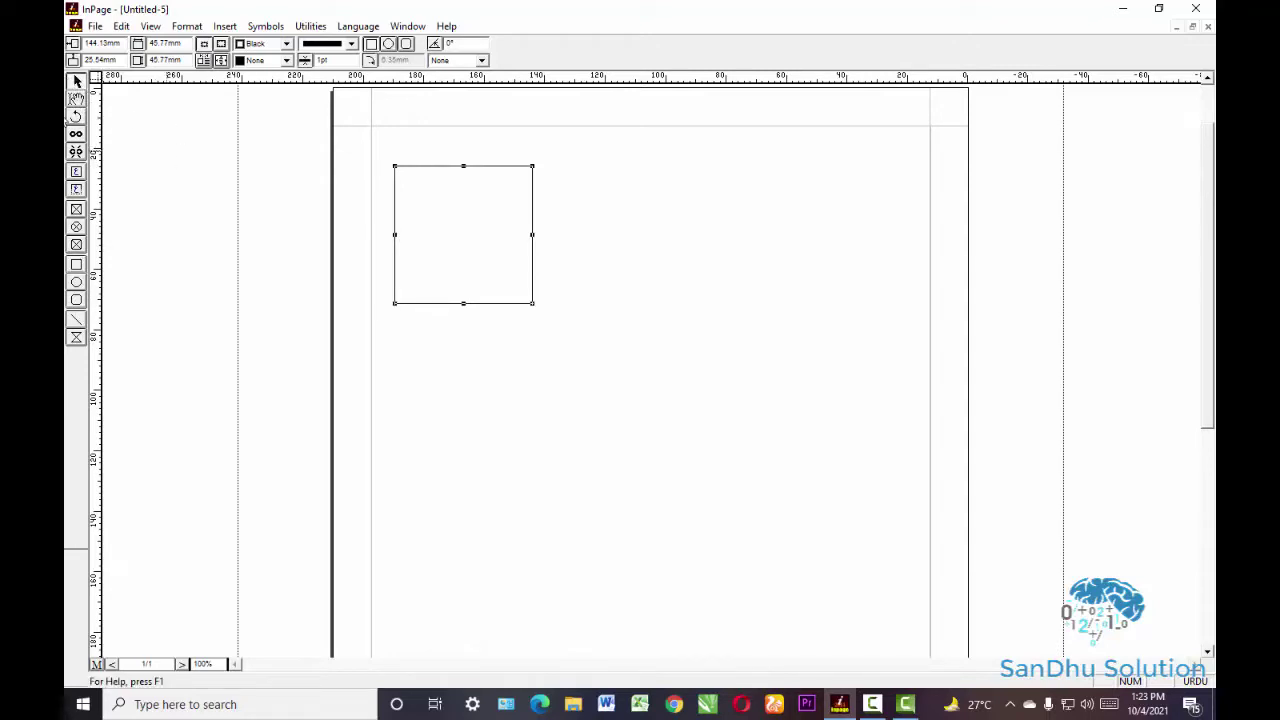
pyautogui.click(422, 233)
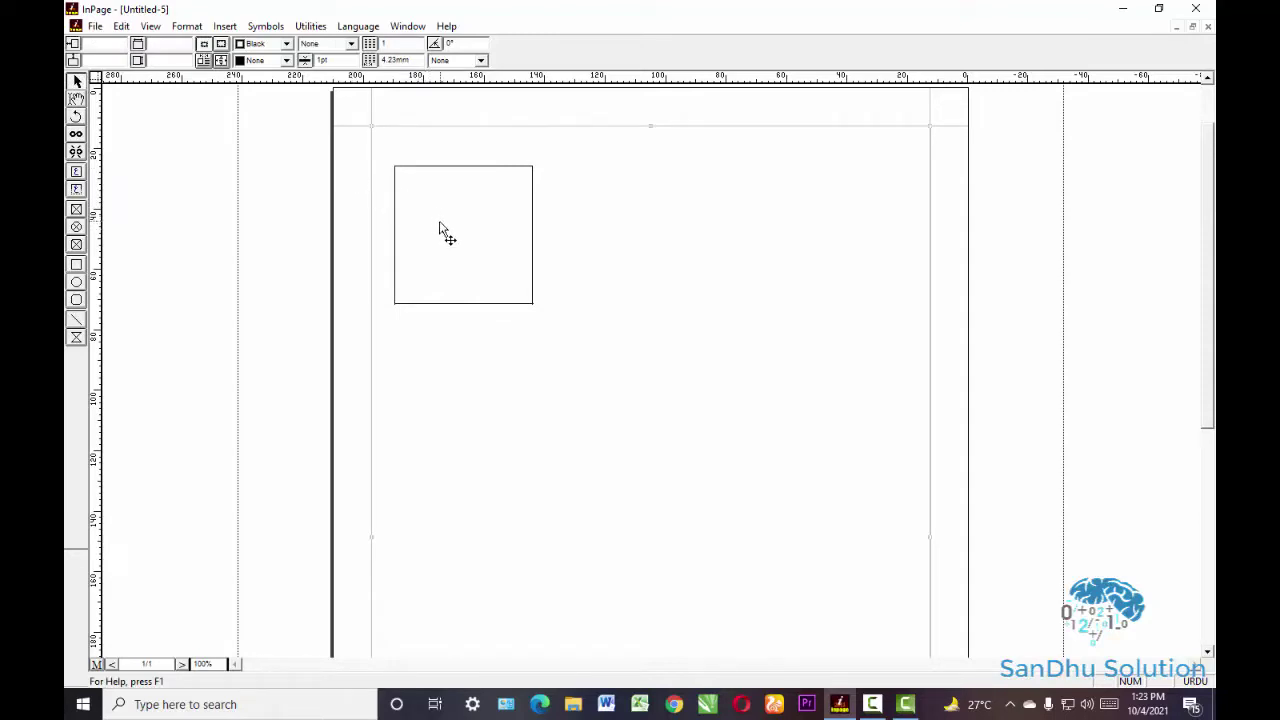
pyautogui.click(76, 99)
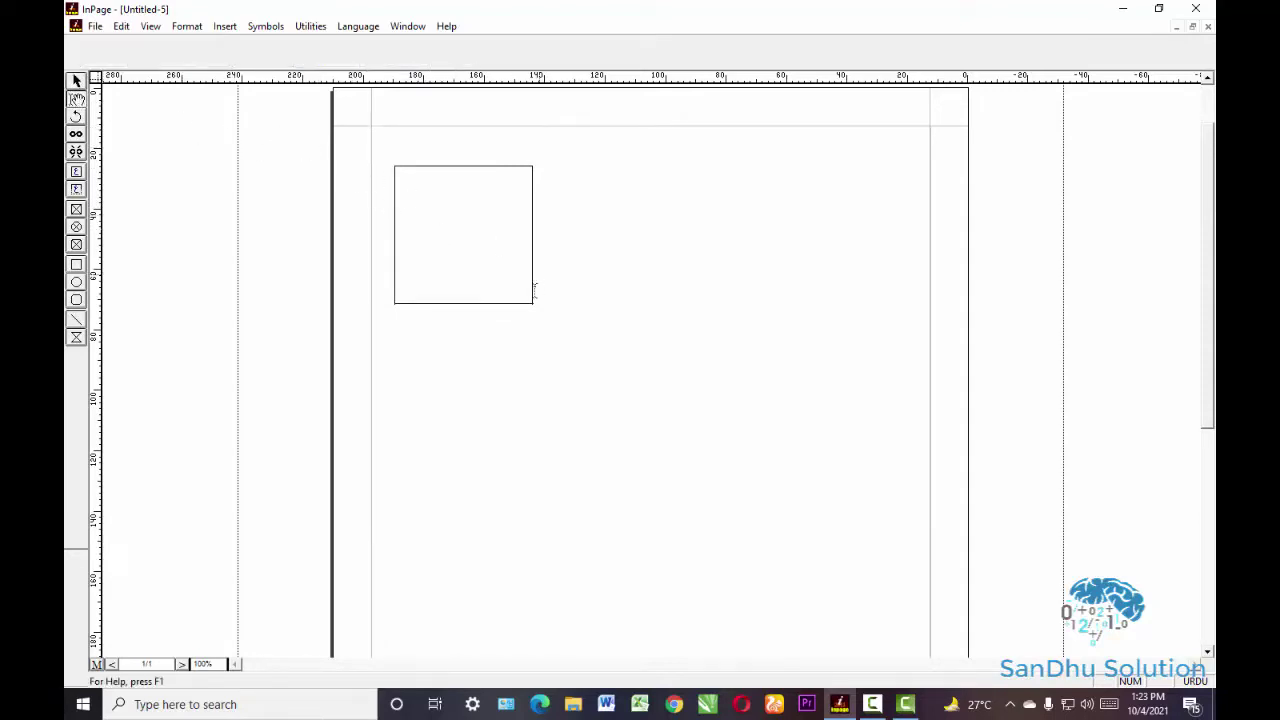
pyautogui.click(485, 260)
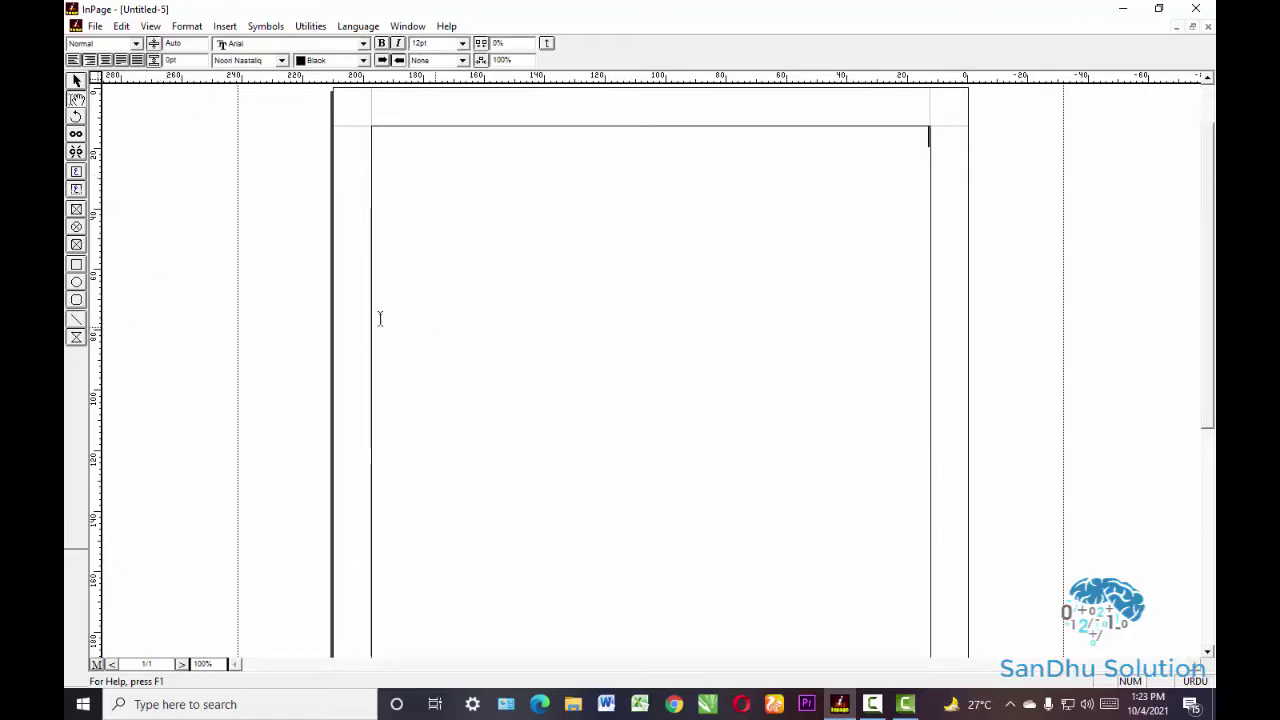
# - Try to apply a vertical-line hatch pattern to the square without selecting it
pyautogui.click(76, 265)
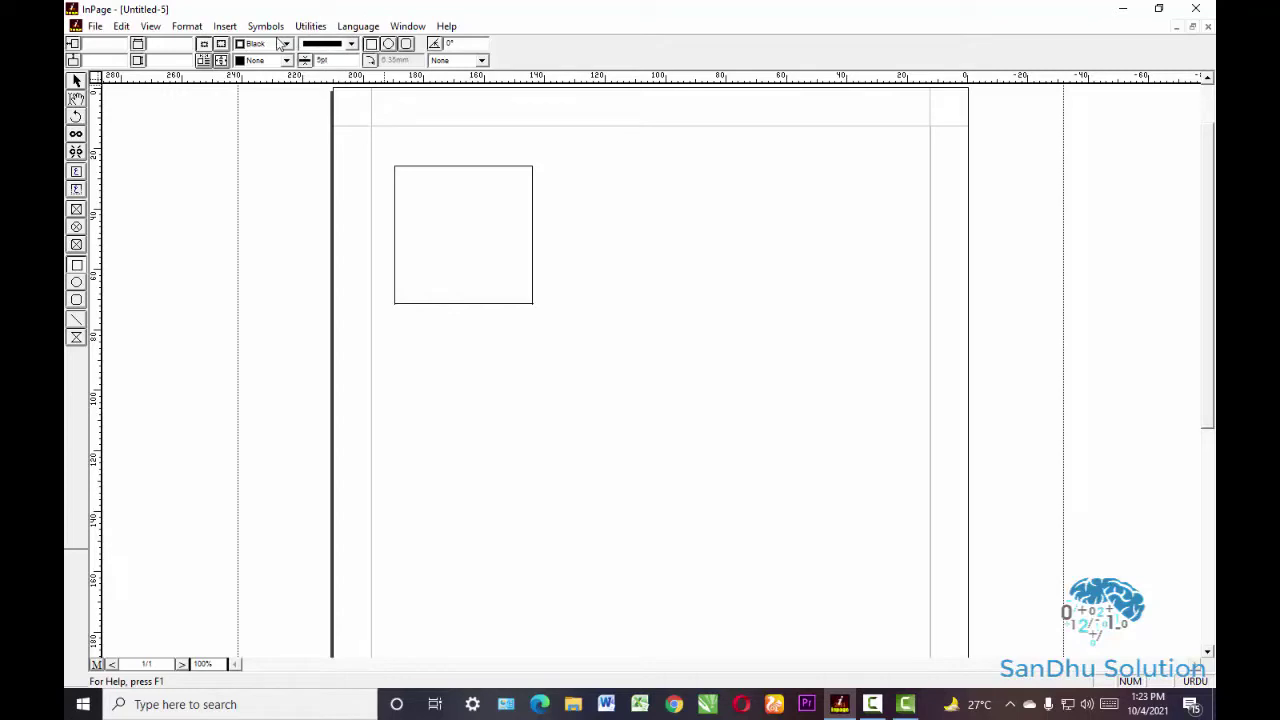
pyautogui.click(480, 61)
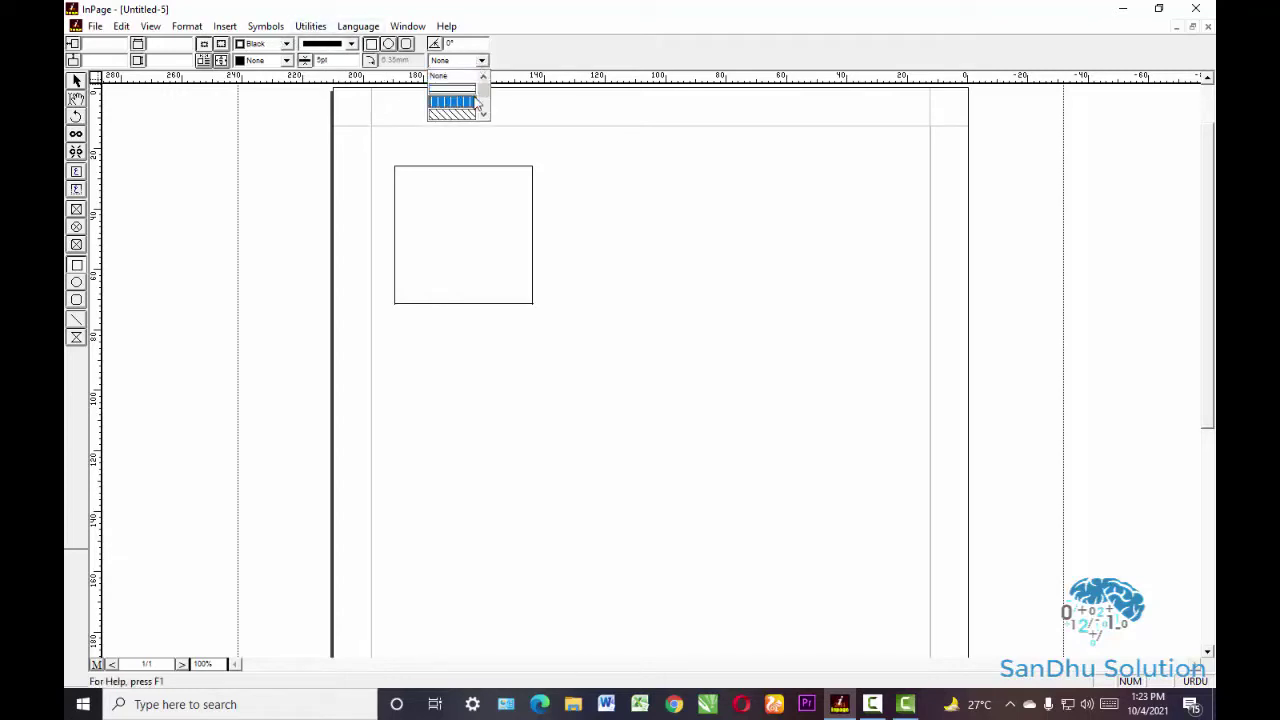
pyautogui.click(476, 104)
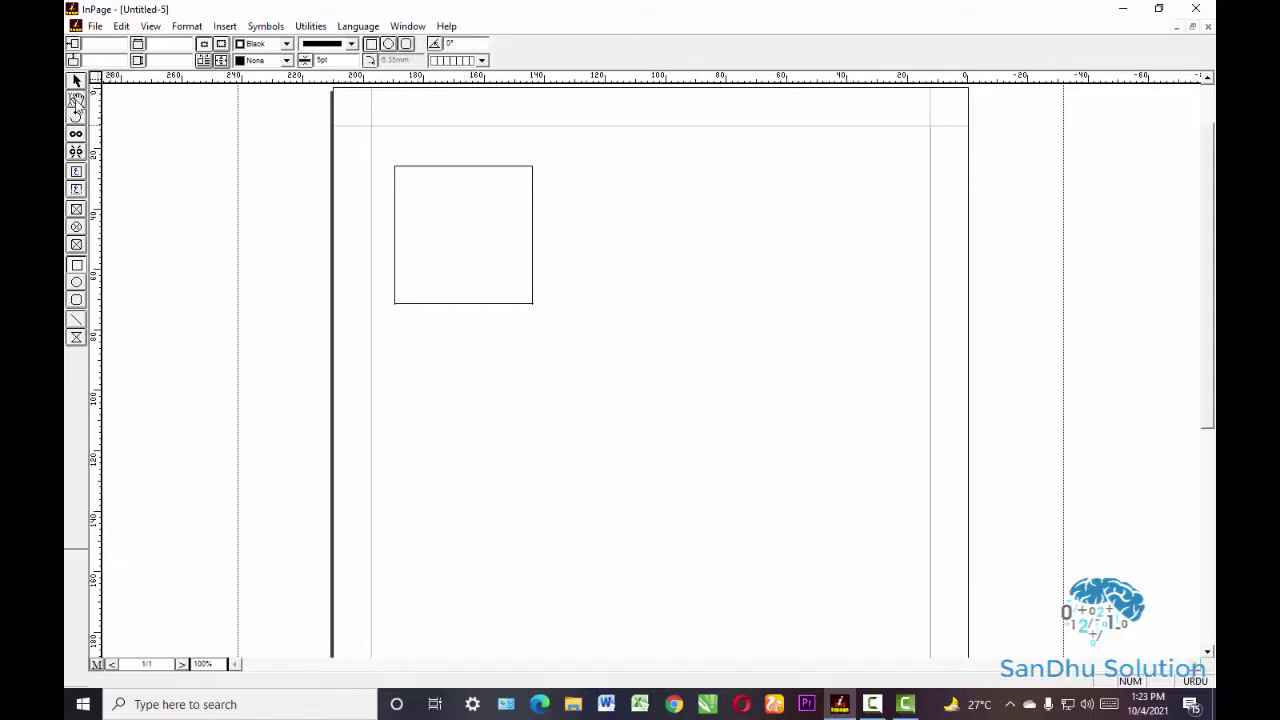
pyautogui.click(76, 100)
pyautogui.click(491, 249)
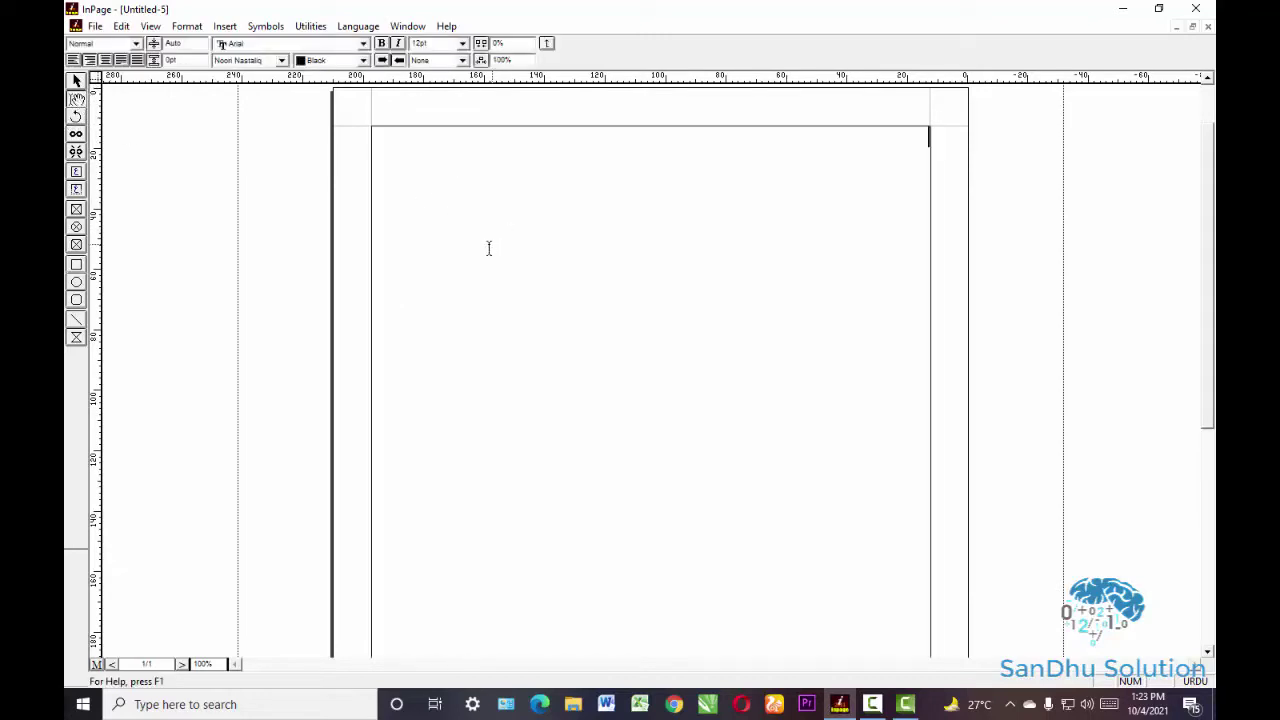
# - Give the page's main text frame a dashed border with a thickness of 10 pt
pyautogui.click(75, 80)
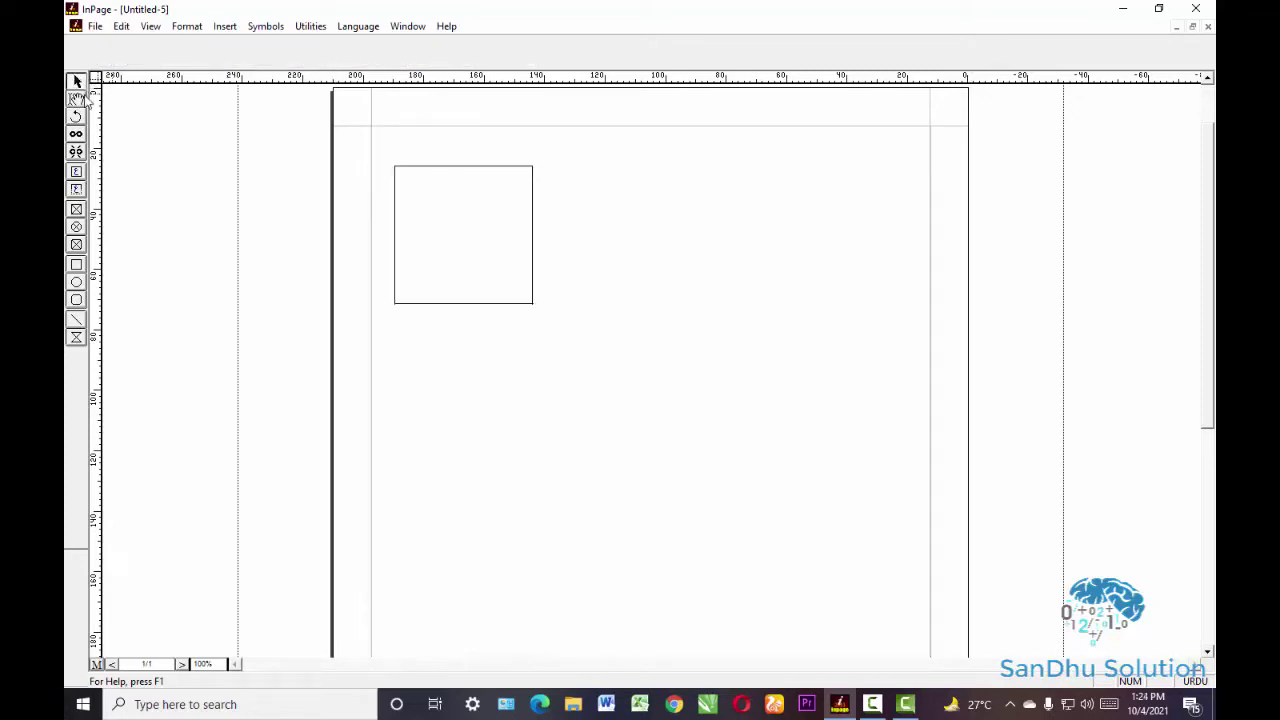
pyautogui.click(445, 262)
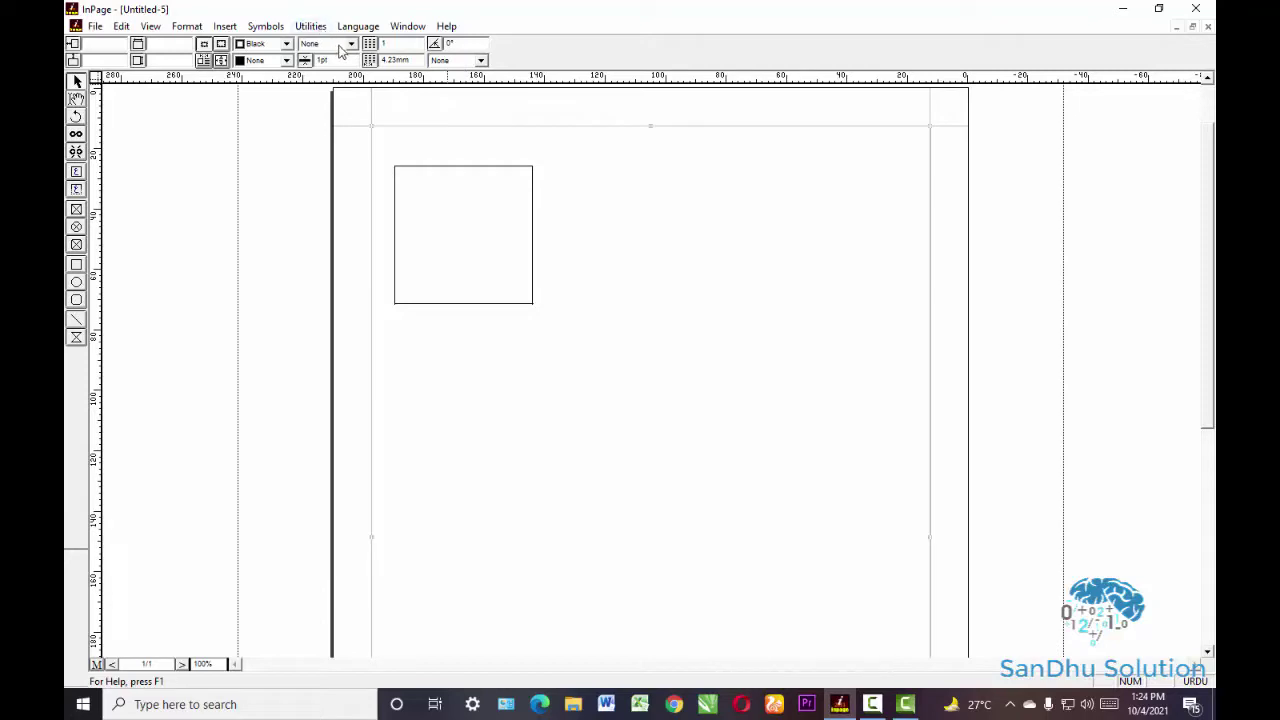
pyautogui.click(325, 44)
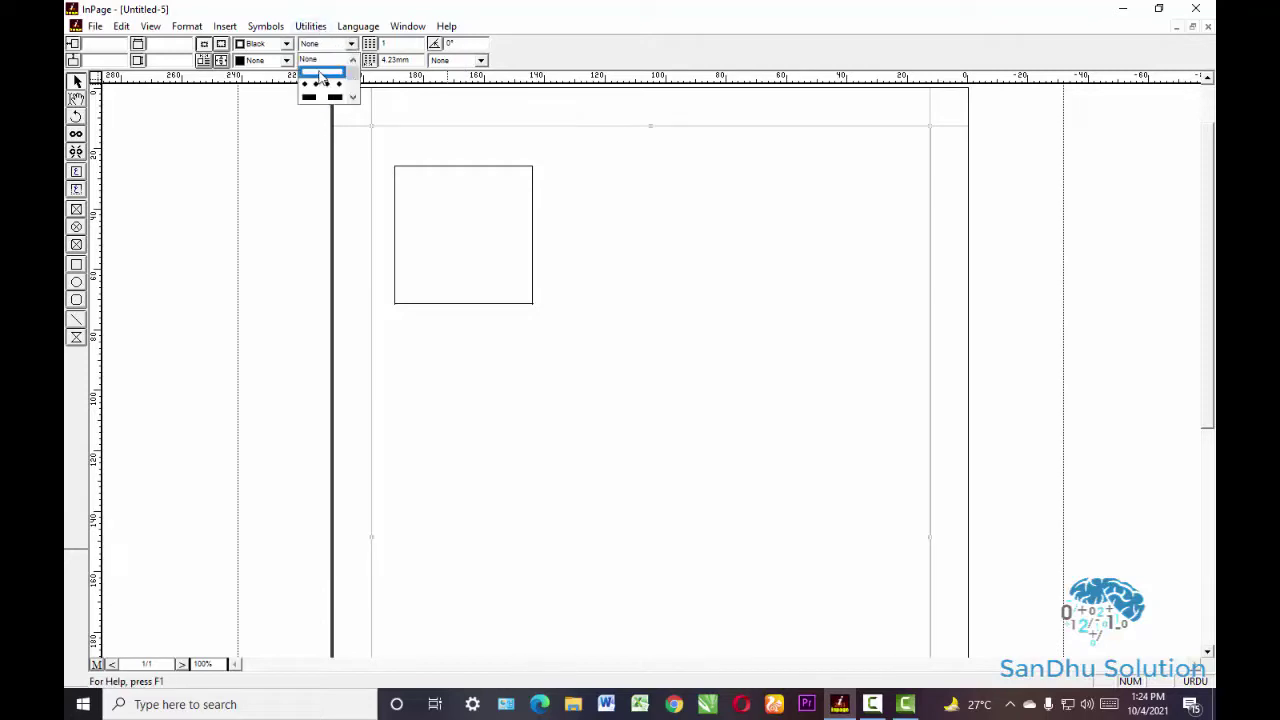
pyautogui.click(323, 98)
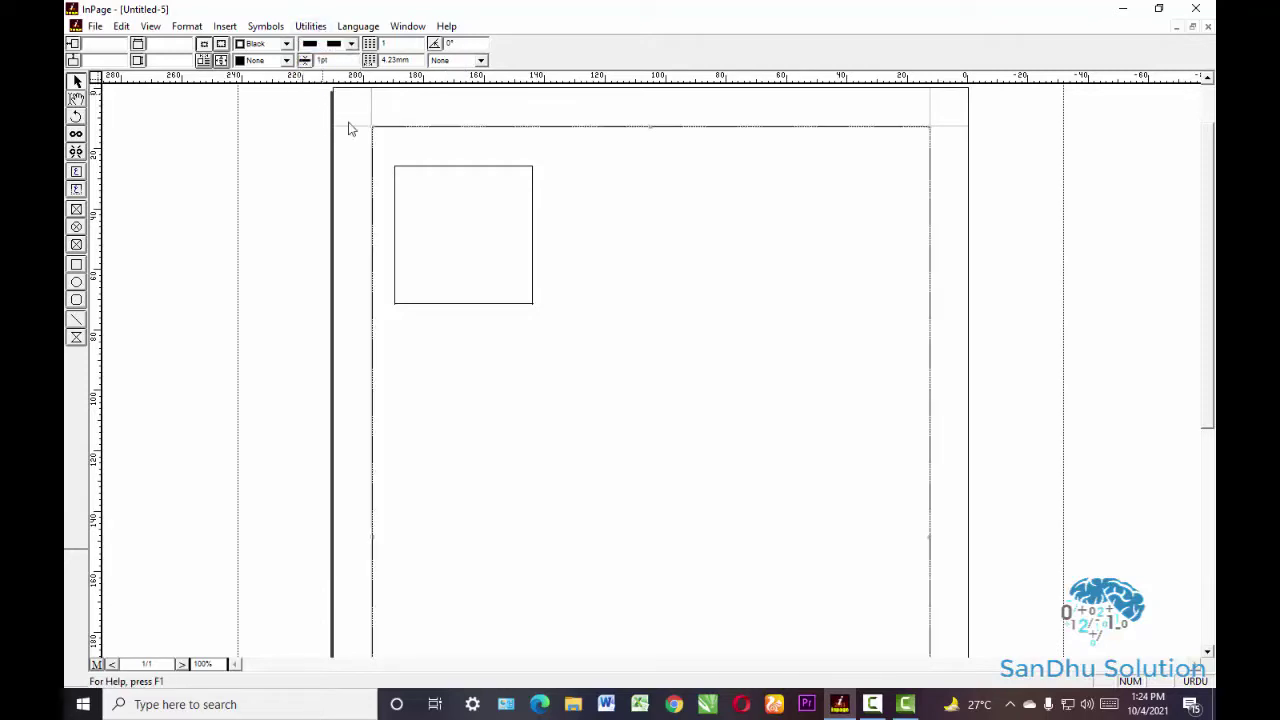
pyautogui.click(383, 59)
pyautogui.press('Return')
pyautogui.write('10')
pyautogui.press('Return')
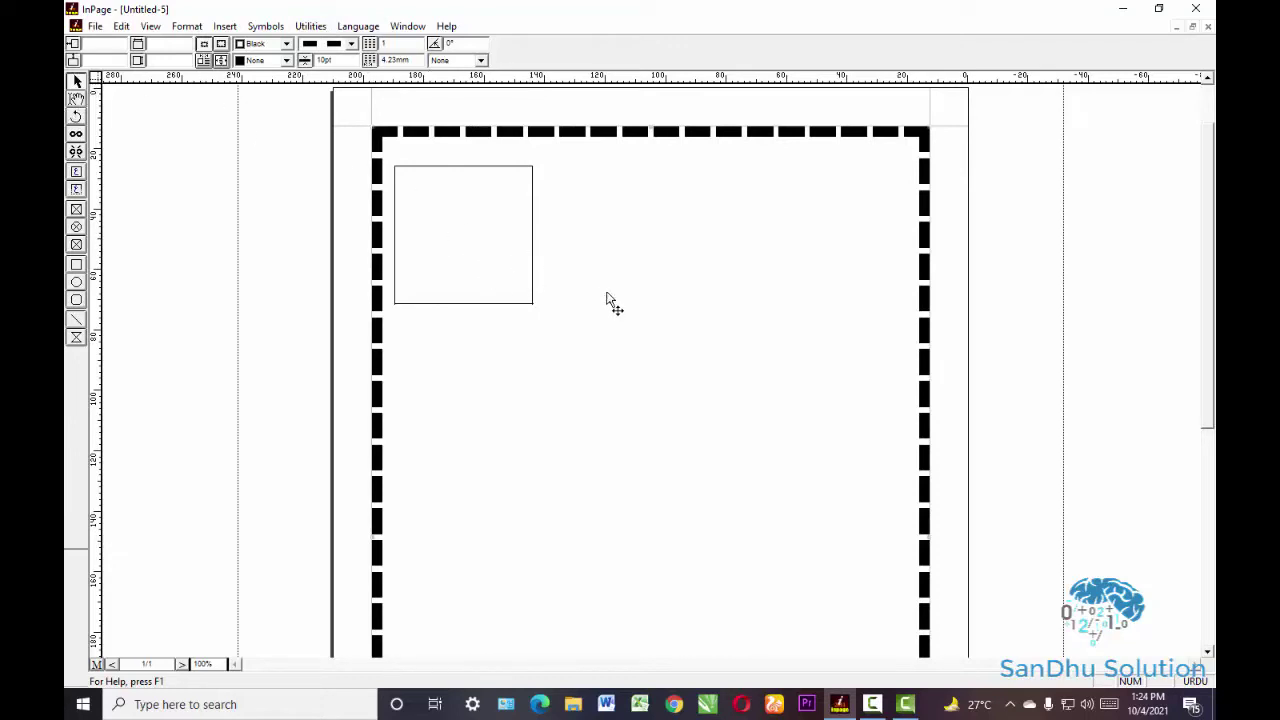
# - Try a vertical-line hatch pattern on the page's main text frame and undo it
pyautogui.click(470, 61)
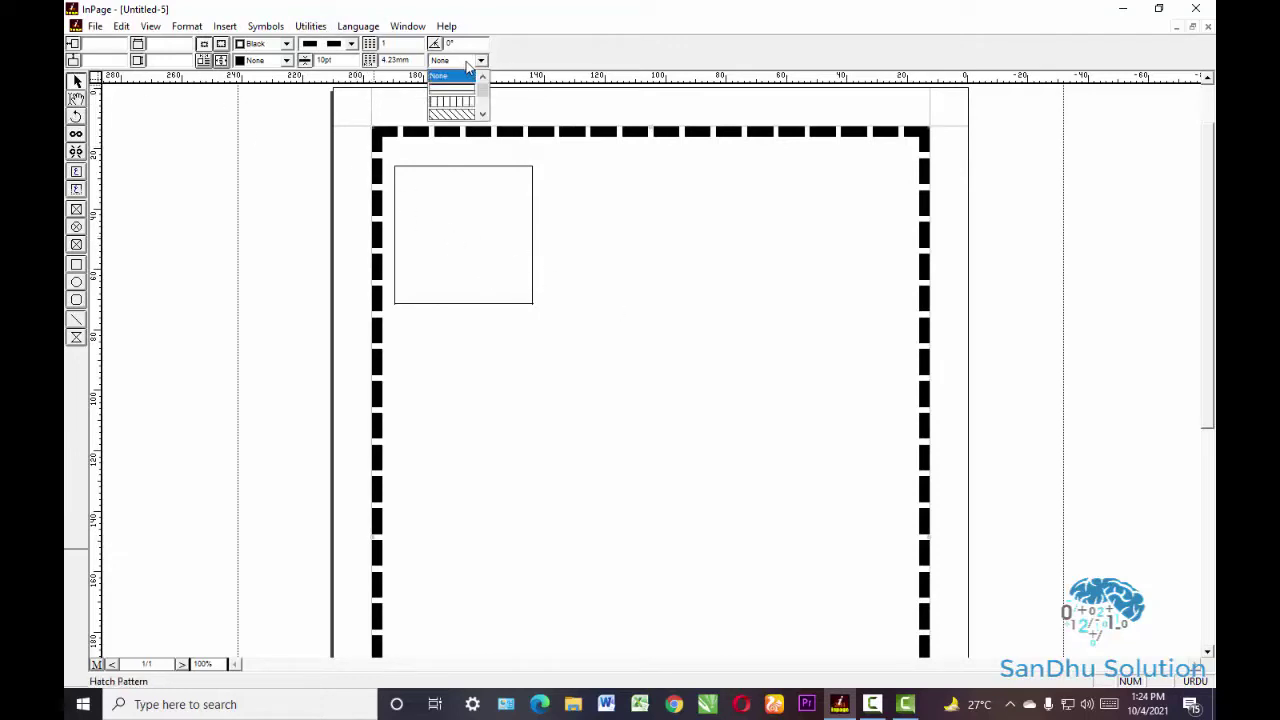
pyautogui.click(446, 108)
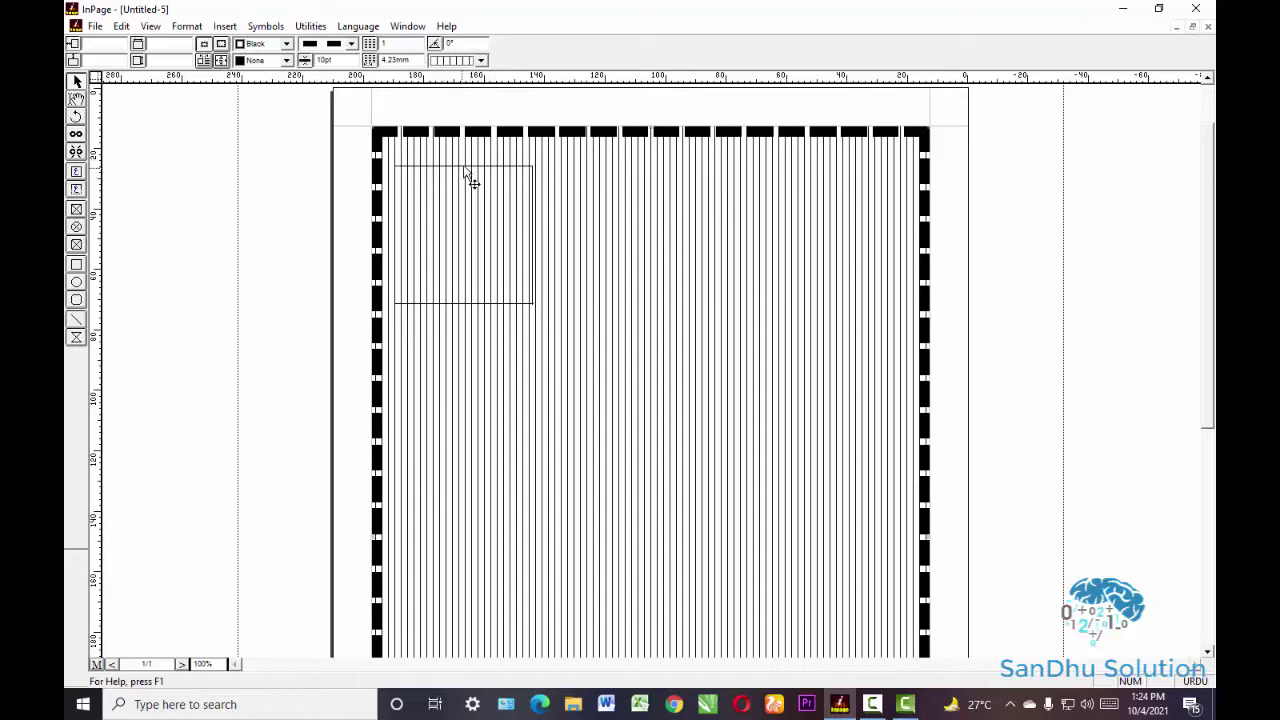
pyautogui.hotkey('ctrl', 'z')
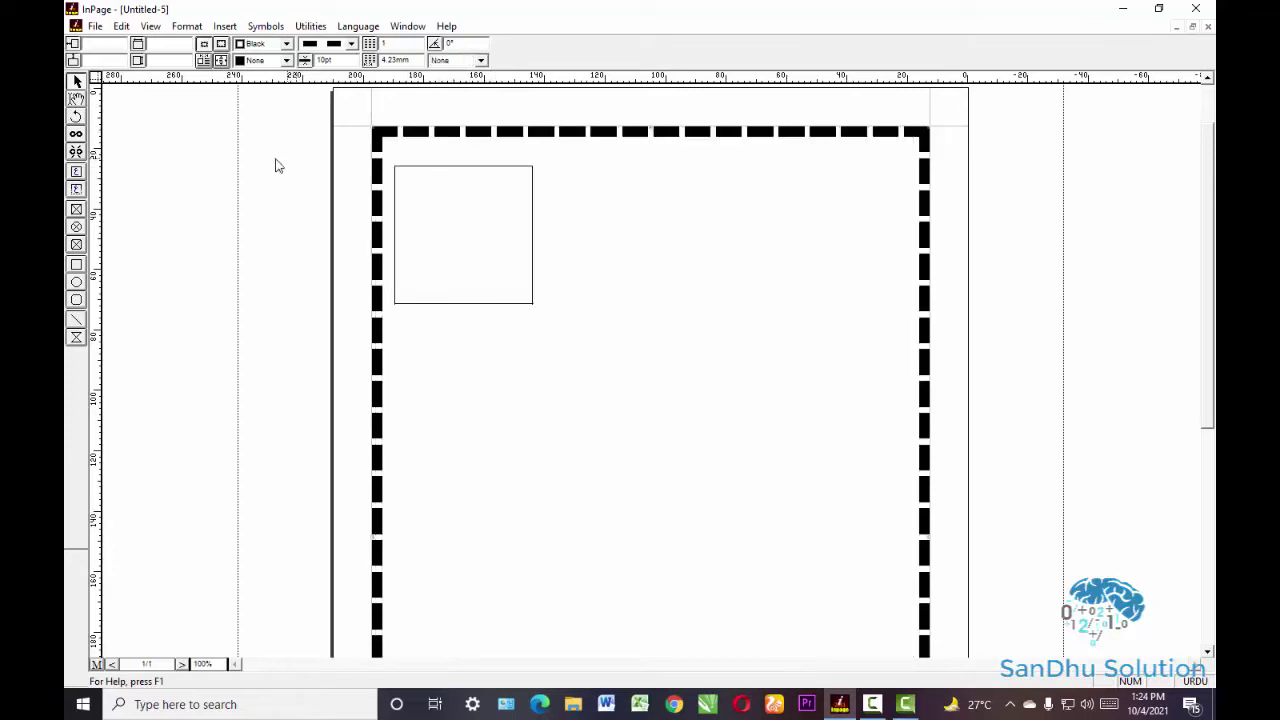
pyautogui.click(76, 98)
pyautogui.click(474, 228)
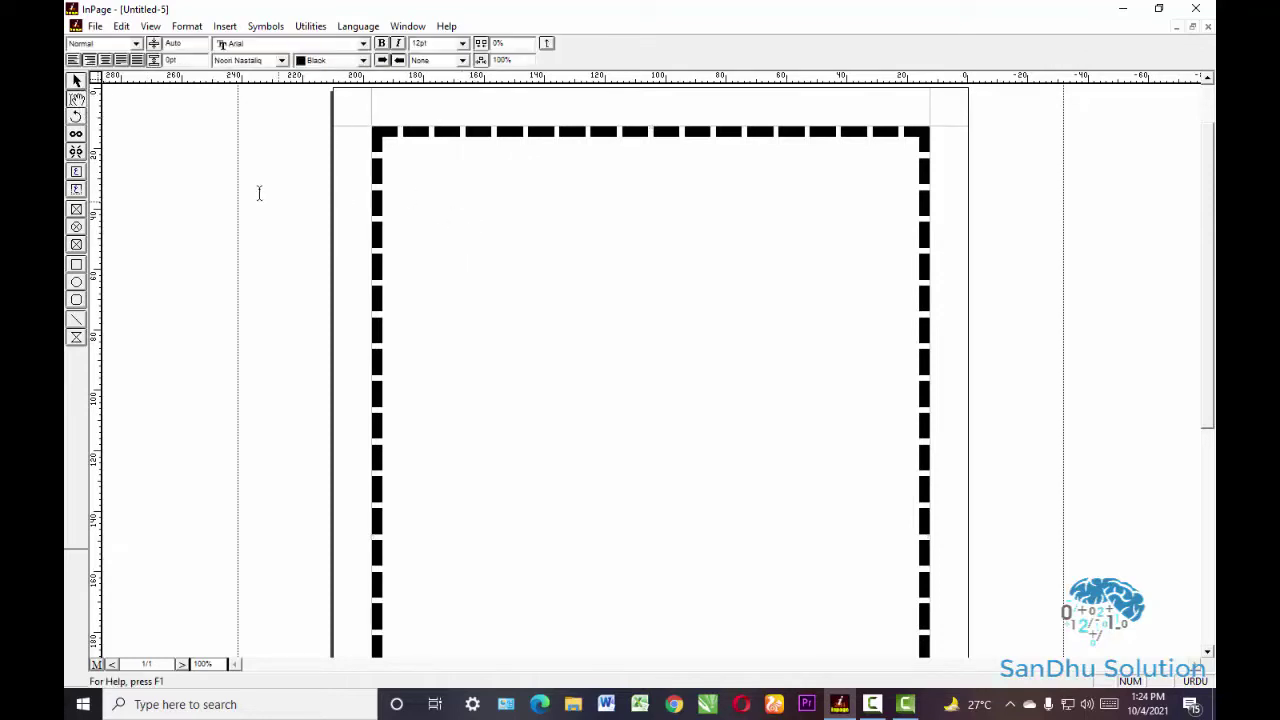
# - Select the square by its edge and give it a 10 pt dotted border
pyautogui.click(76, 83)
pyautogui.click(478, 262)
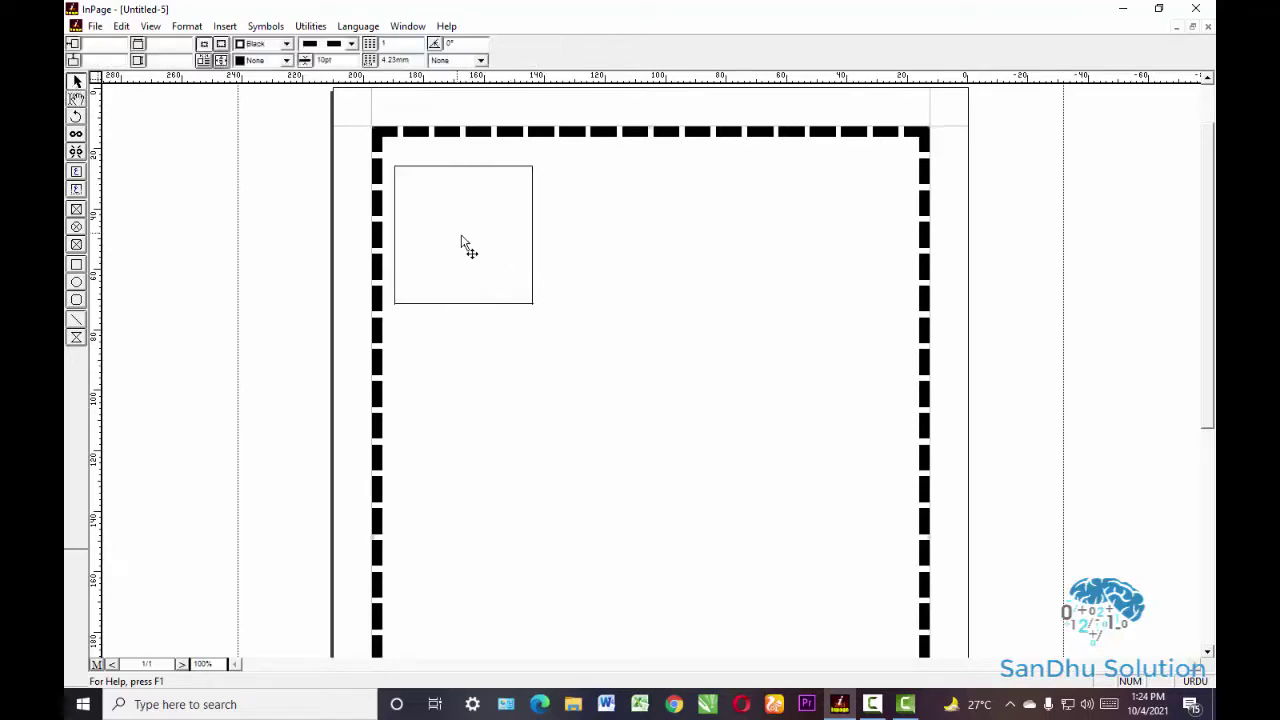
pyautogui.click(530, 170)
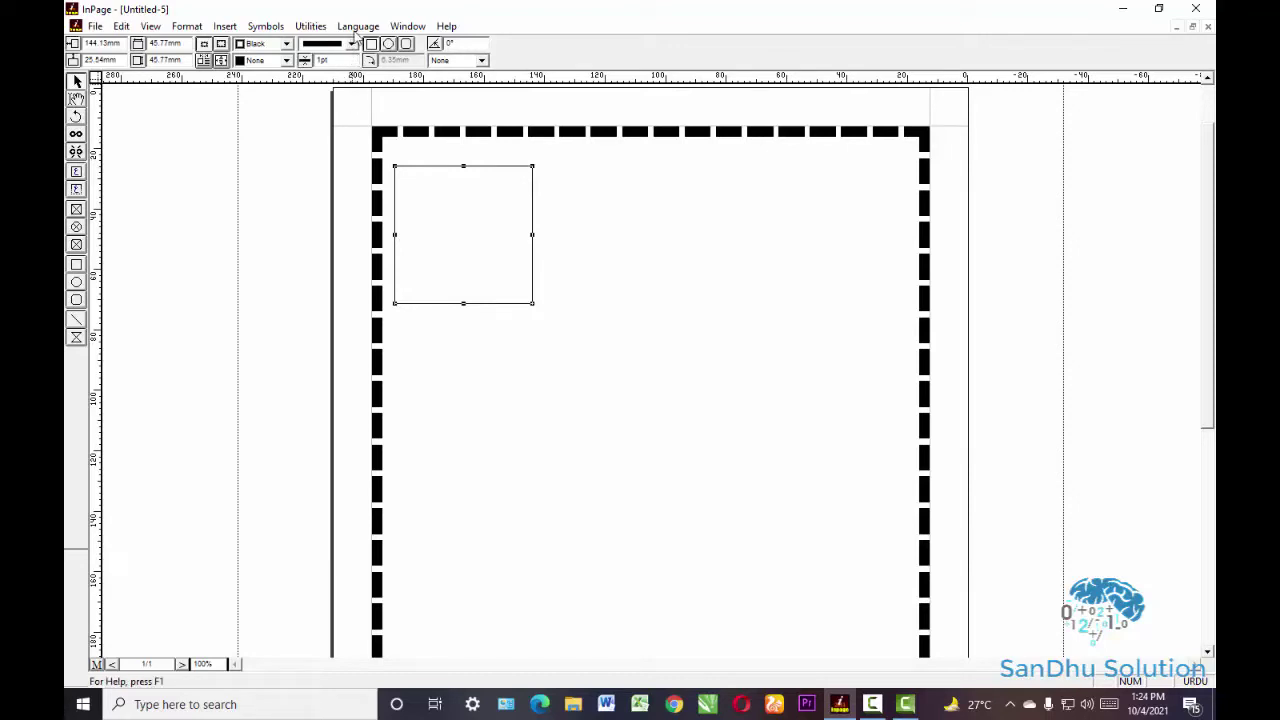
pyautogui.write('0')
pyautogui.press('Return')
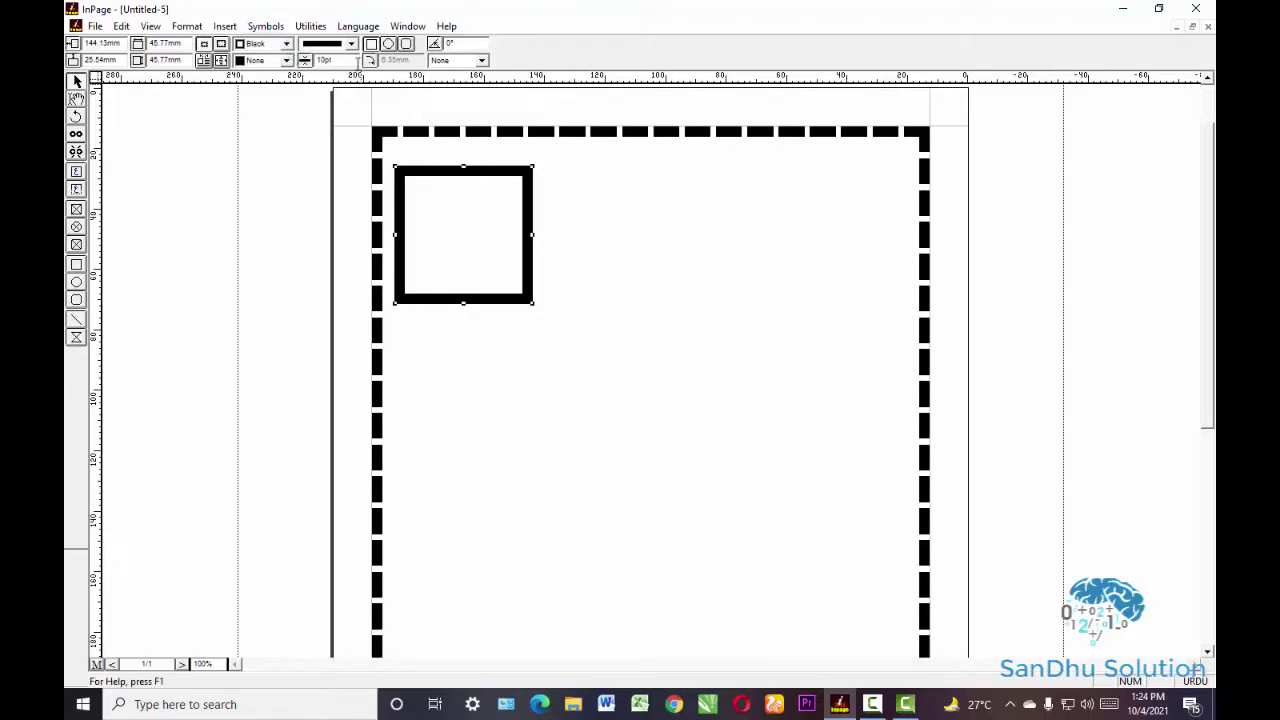
pyautogui.click(352, 45)
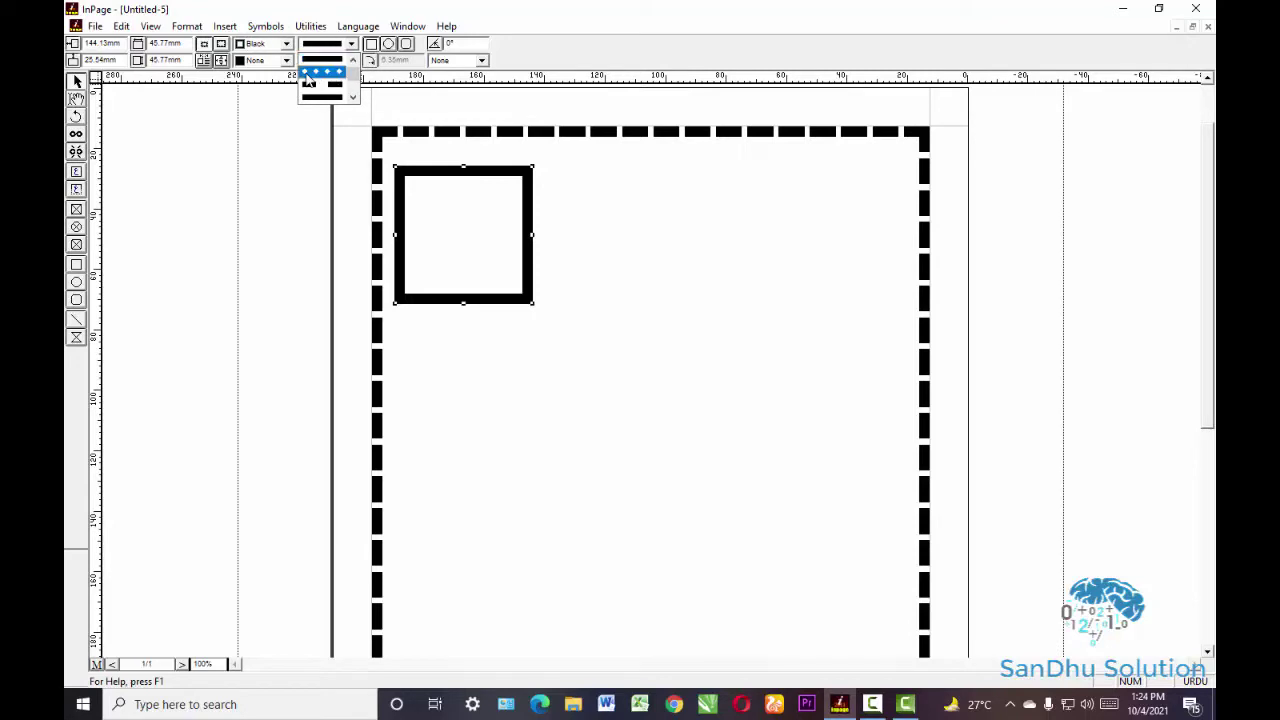
pyautogui.click(308, 76)
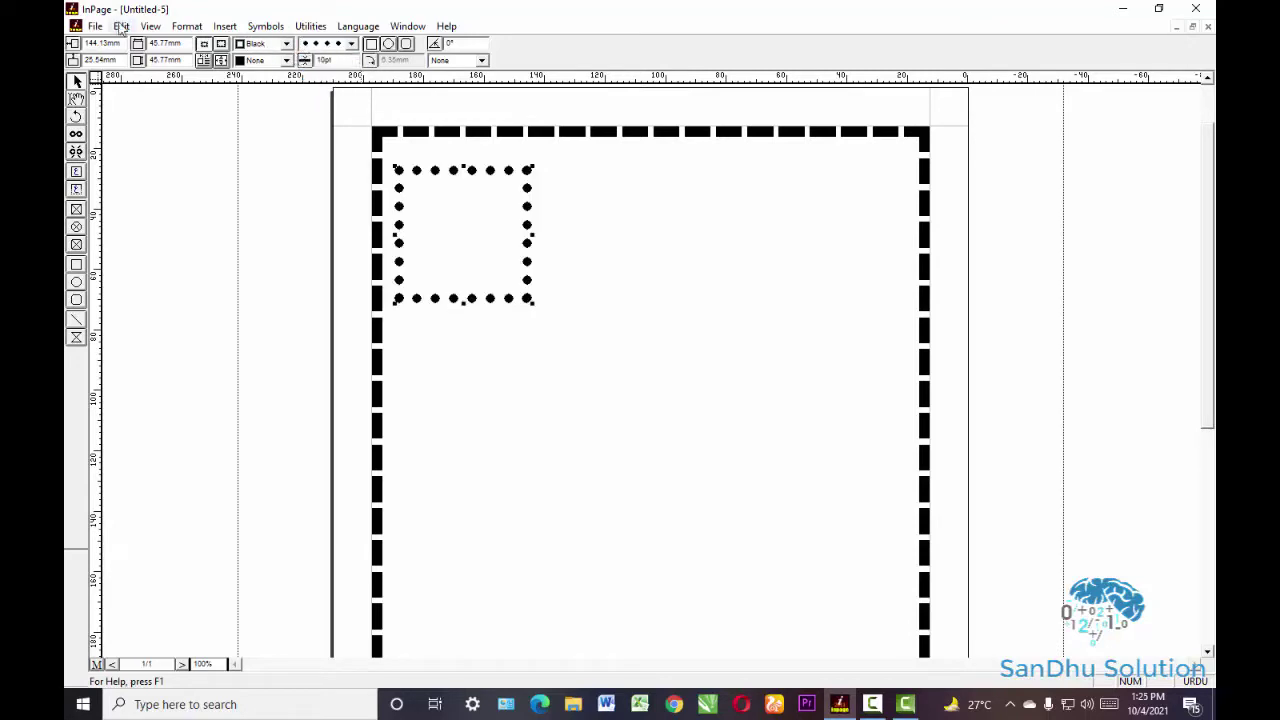
# - Fill the square with Red and set its border color to Yellow
pyautogui.click(286, 60)
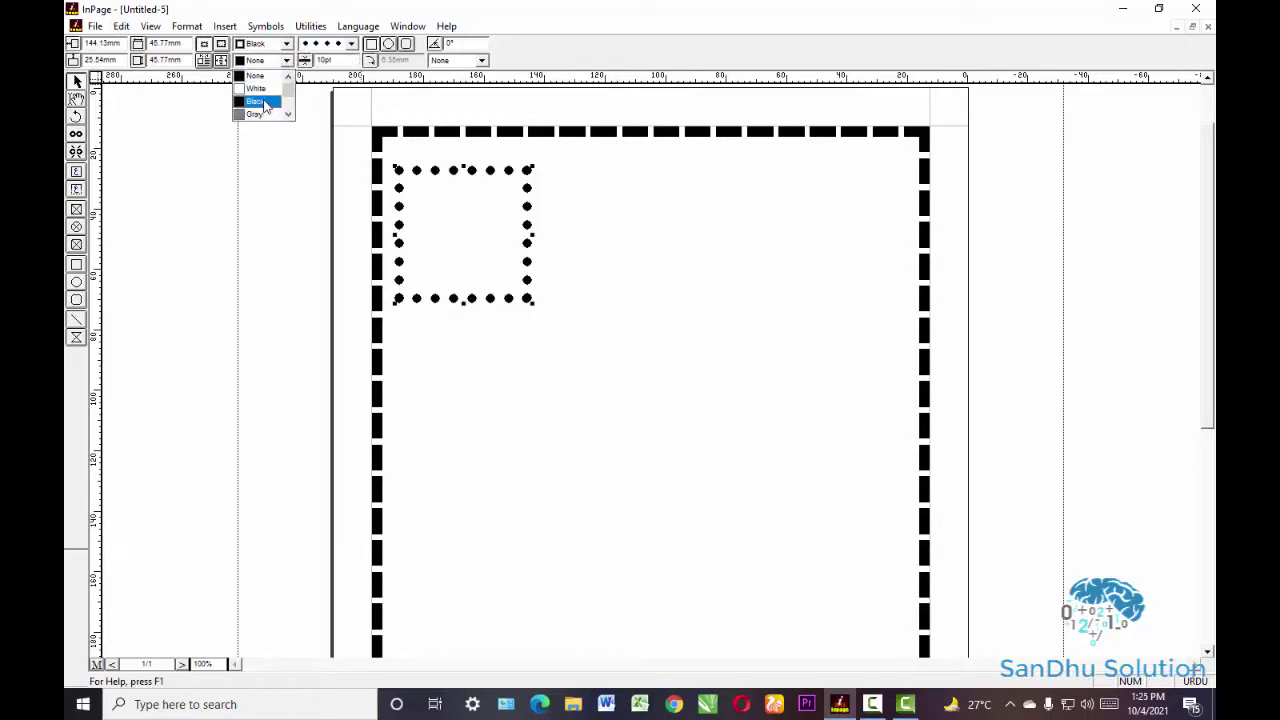
pyautogui.scroll(-2, 262, 100)
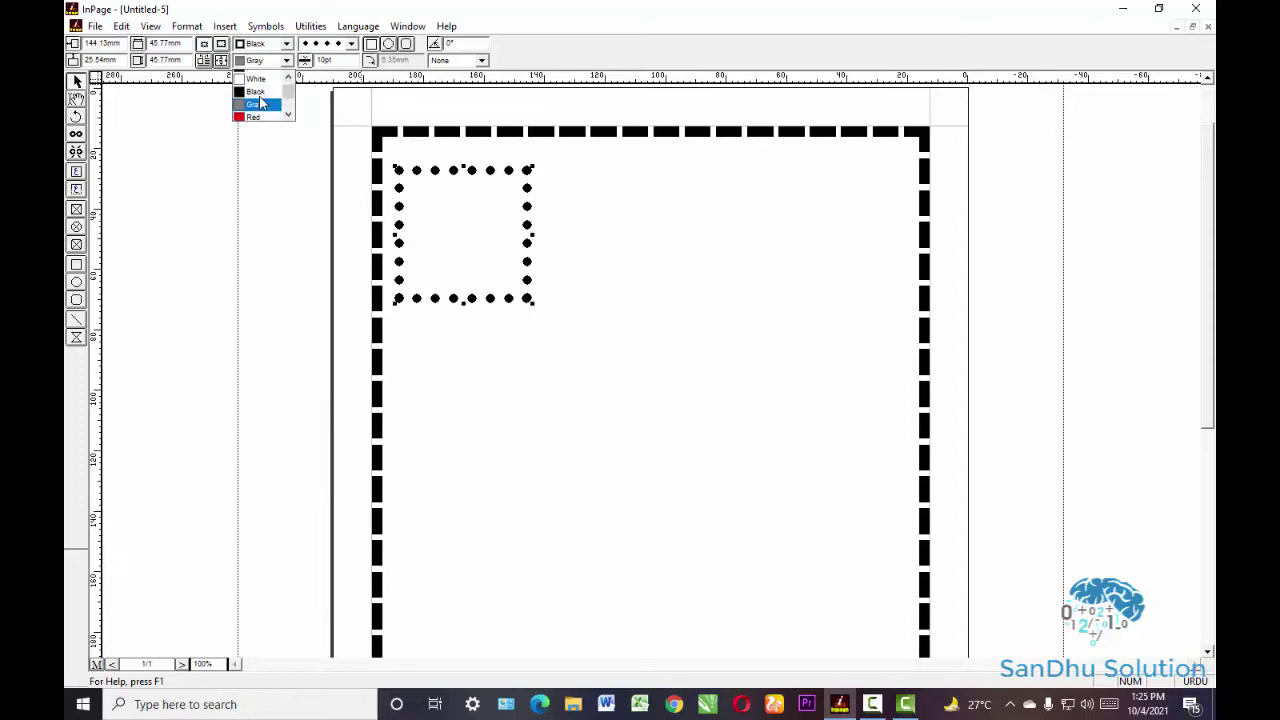
pyautogui.click(252, 90)
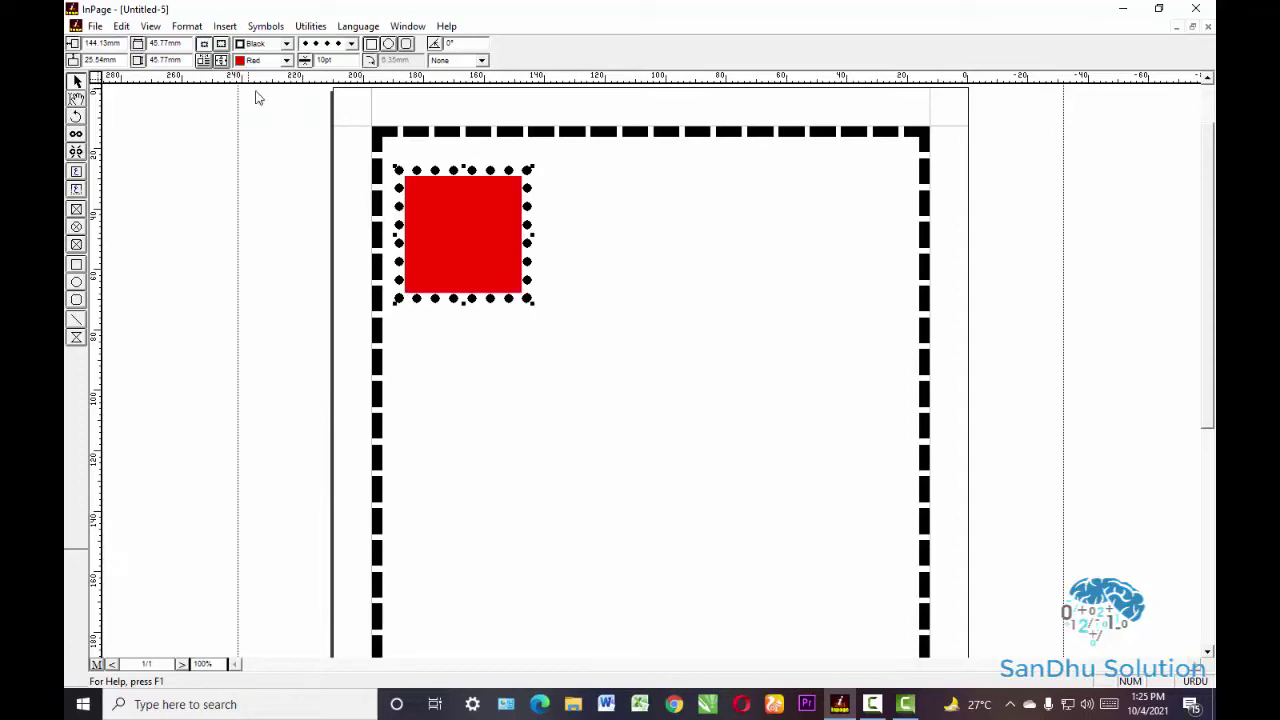
pyautogui.click(286, 44)
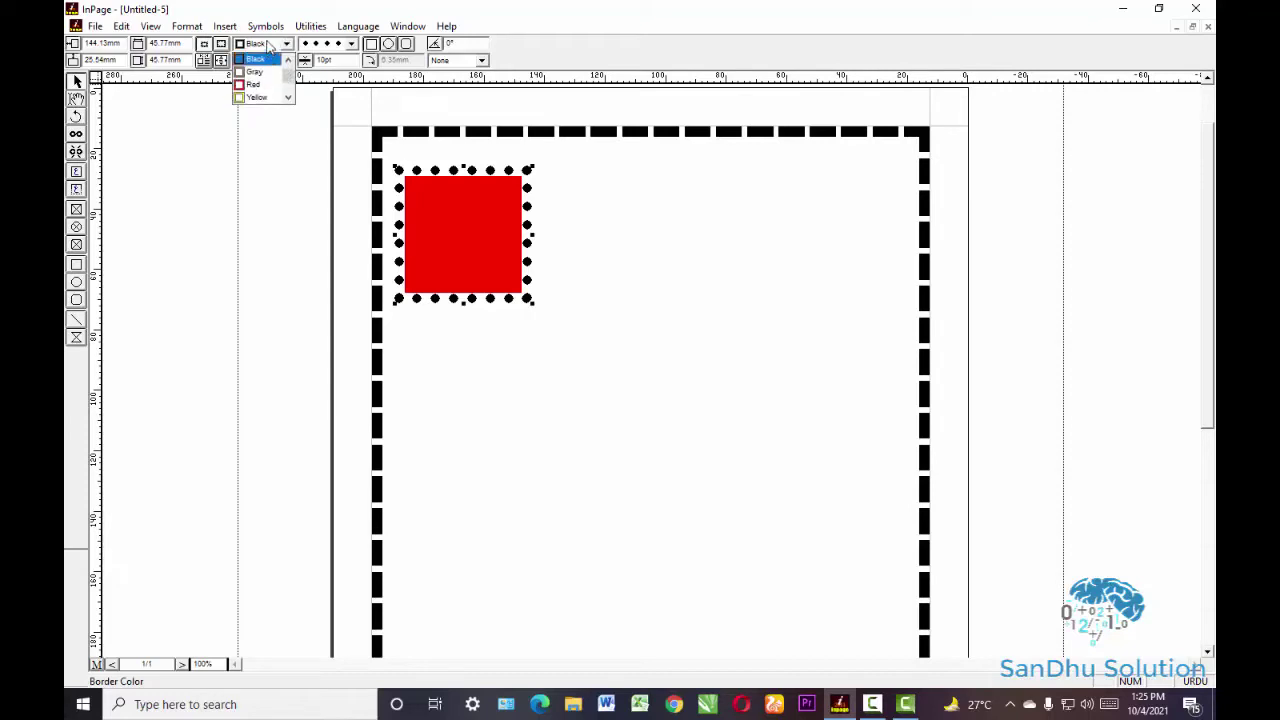
pyautogui.click(258, 97)
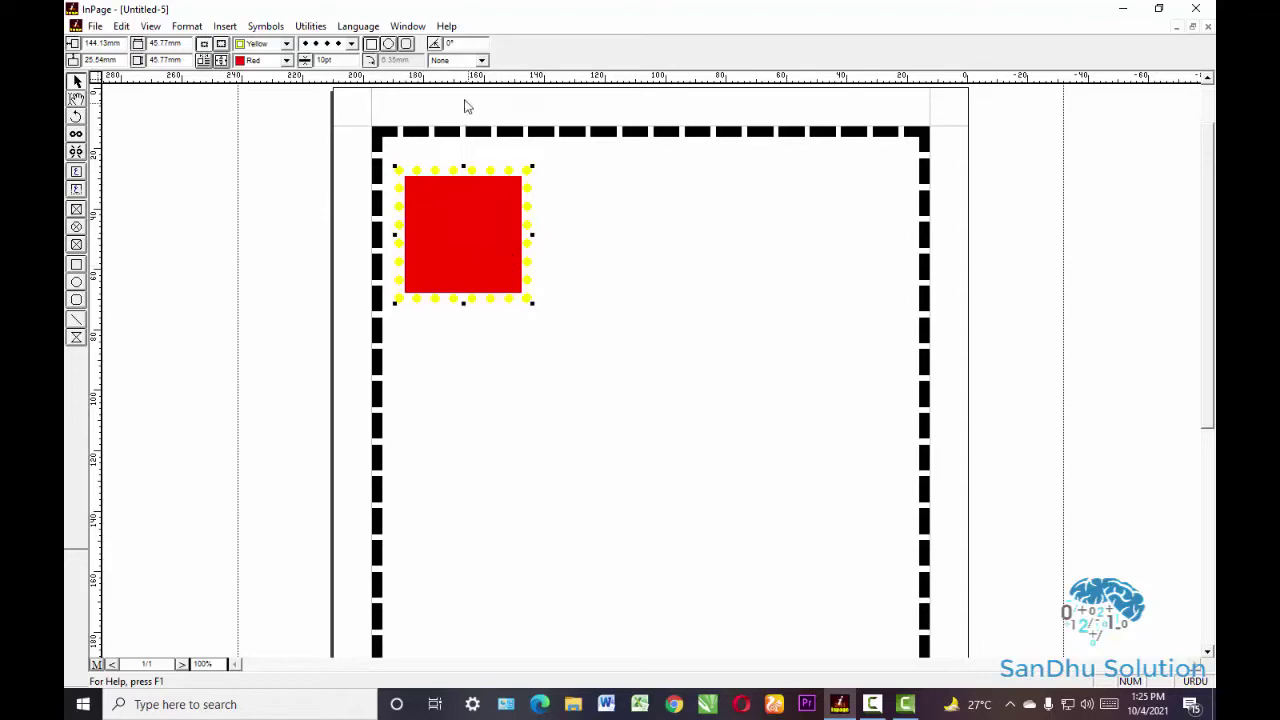
# - Apply the square-grid hatch pattern of horizontal and vertical lines to the red square
pyautogui.click(481, 60)
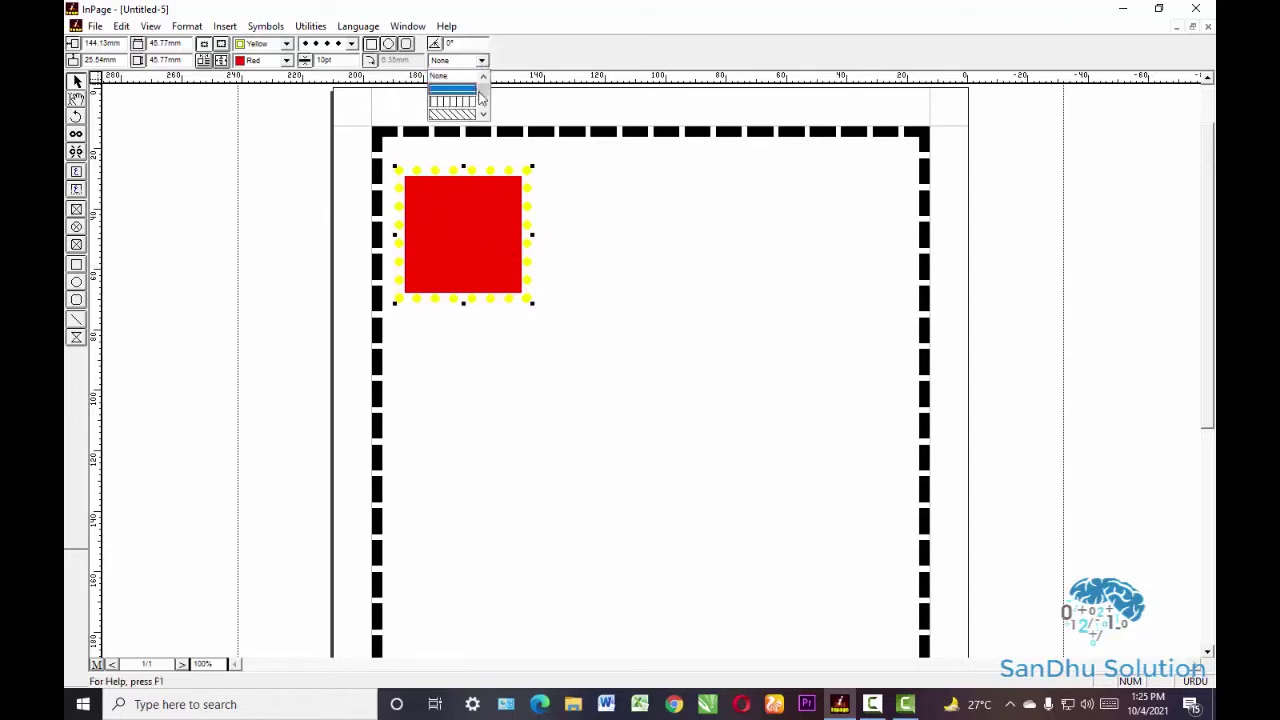
pyautogui.press('Down')
pyautogui.press('Down')
pyautogui.press('Down')
pyautogui.press('Down')
pyautogui.press('Down')
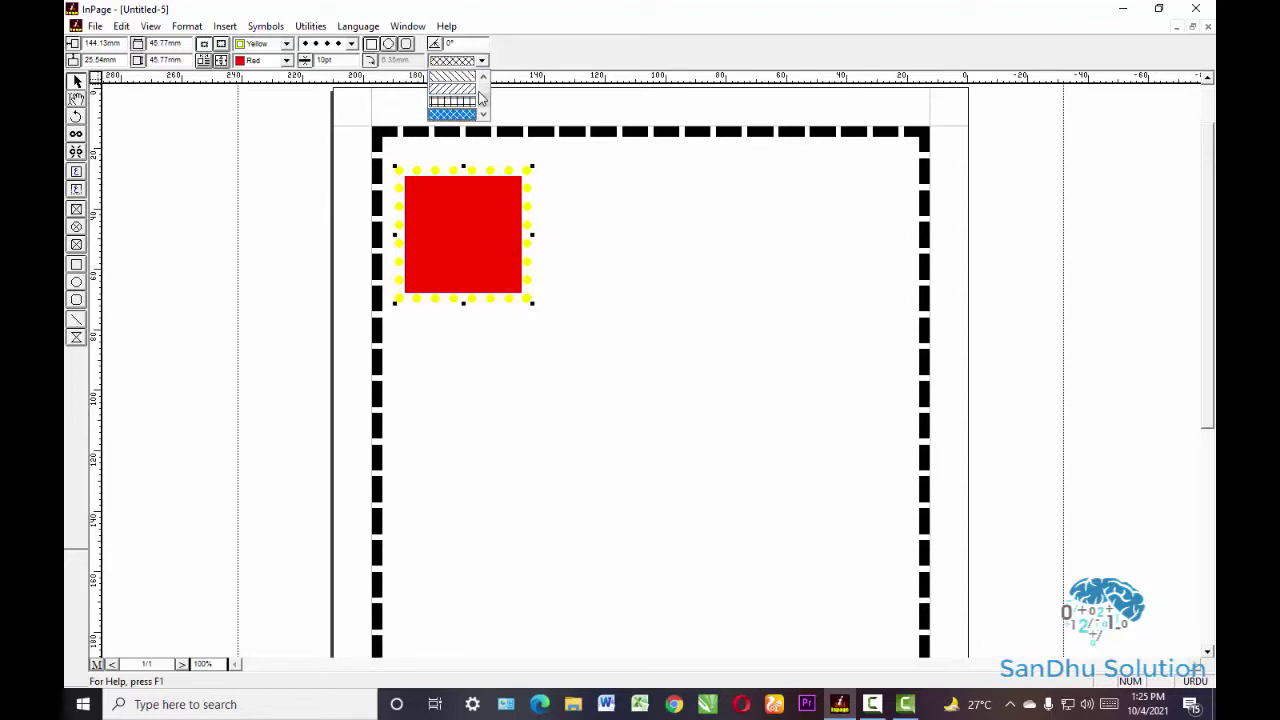
pyautogui.press('Up')
pyautogui.press('Up')
pyautogui.press('Up')
pyautogui.press('Up')
pyautogui.press('Up')
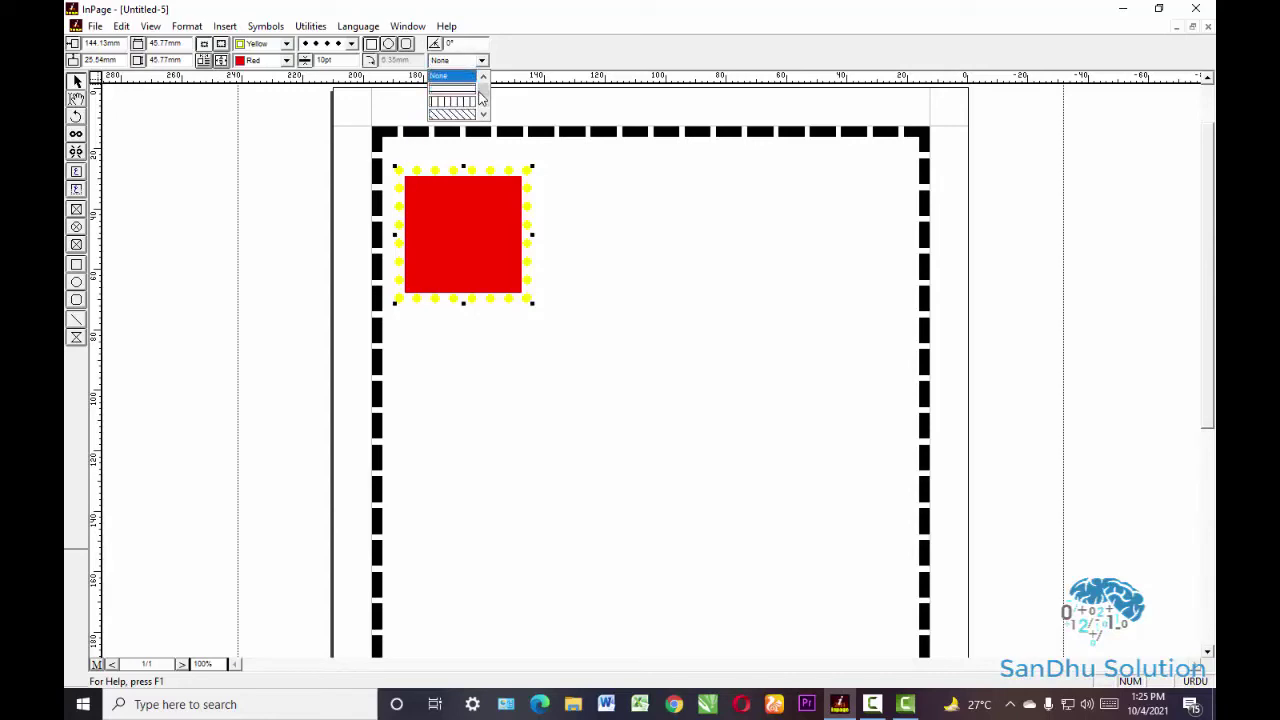
pyautogui.press('Down')
pyautogui.press('Down')
pyautogui.press('Down')
pyautogui.press('Down')
pyautogui.press('Down')
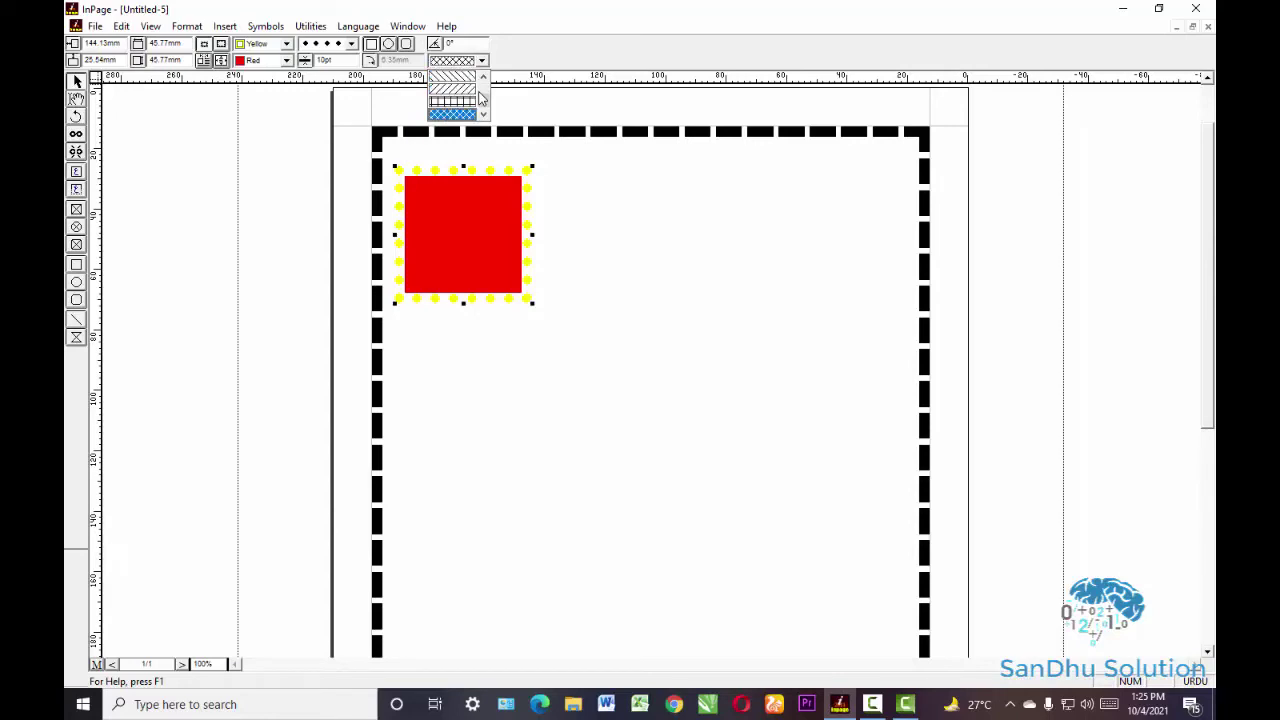
pyautogui.press('Up')
pyautogui.press('Return')
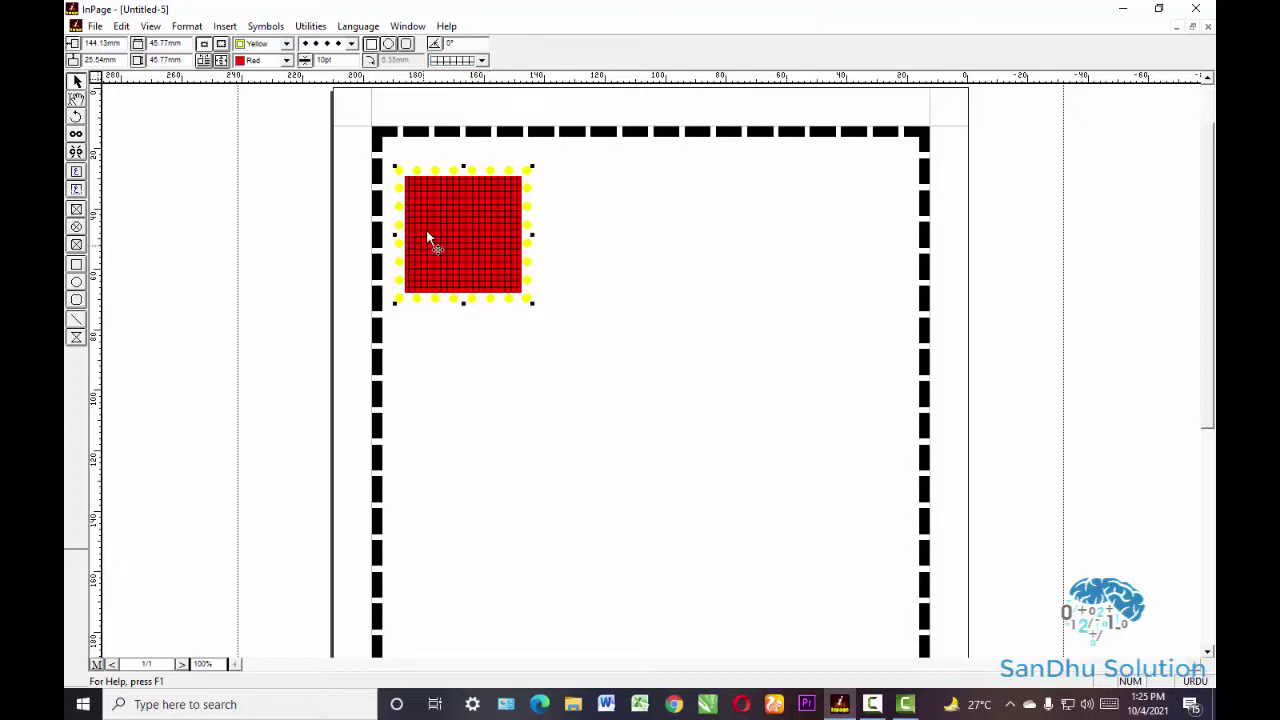
# - Change the red square's hatch pattern to forward-slanting diagonal lines
pyautogui.click(467, 60)
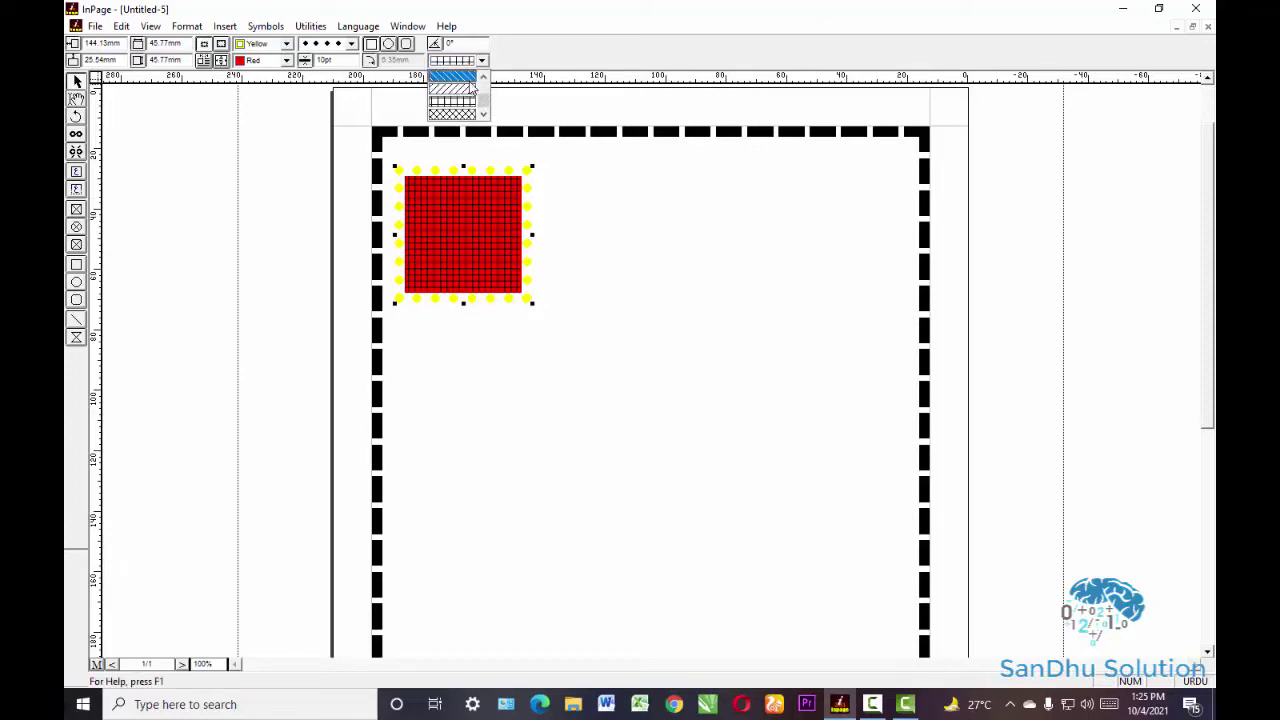
pyautogui.click(467, 92)
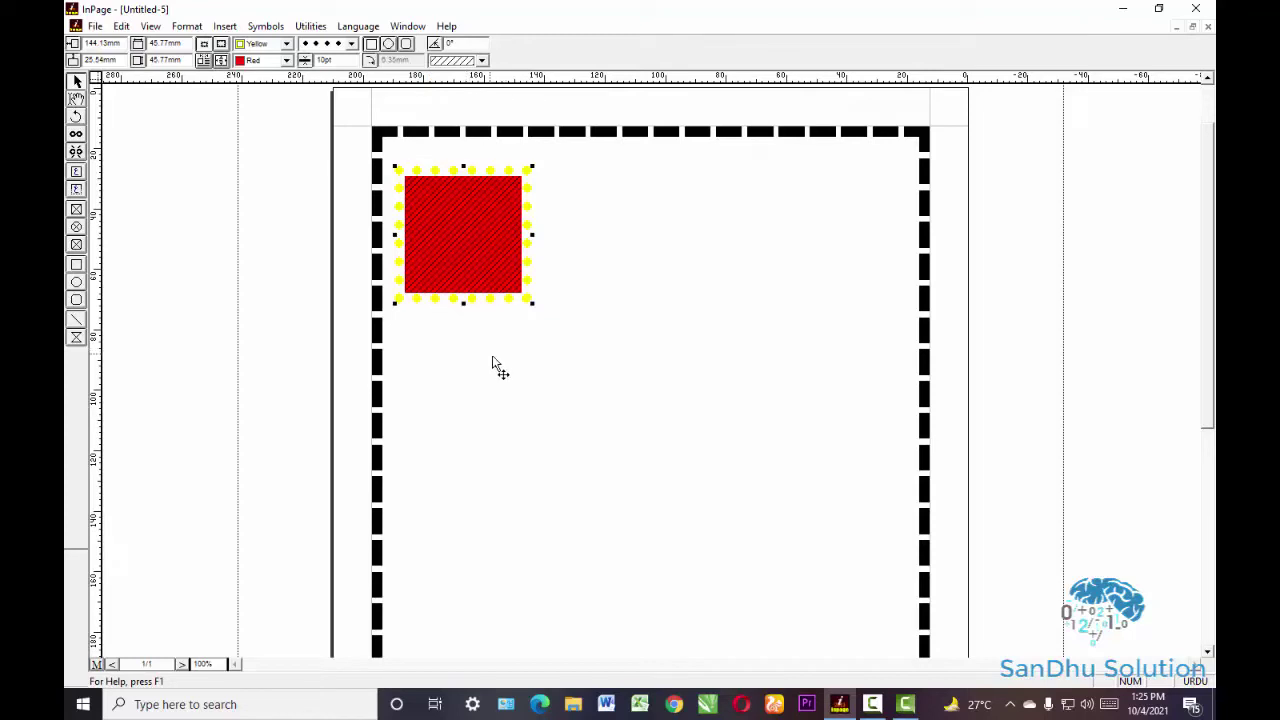
# - Draw a circle about 78.5 mm across beside the red square and give it a Red border 8 pt wide
pyautogui.click(76, 282)
pyautogui.moveTo(636, 218)
pyautogui.mouseDown()
pyautogui.moveTo(880, 446)
pyautogui.moveTo(873, 455)
pyautogui.mouseUp()
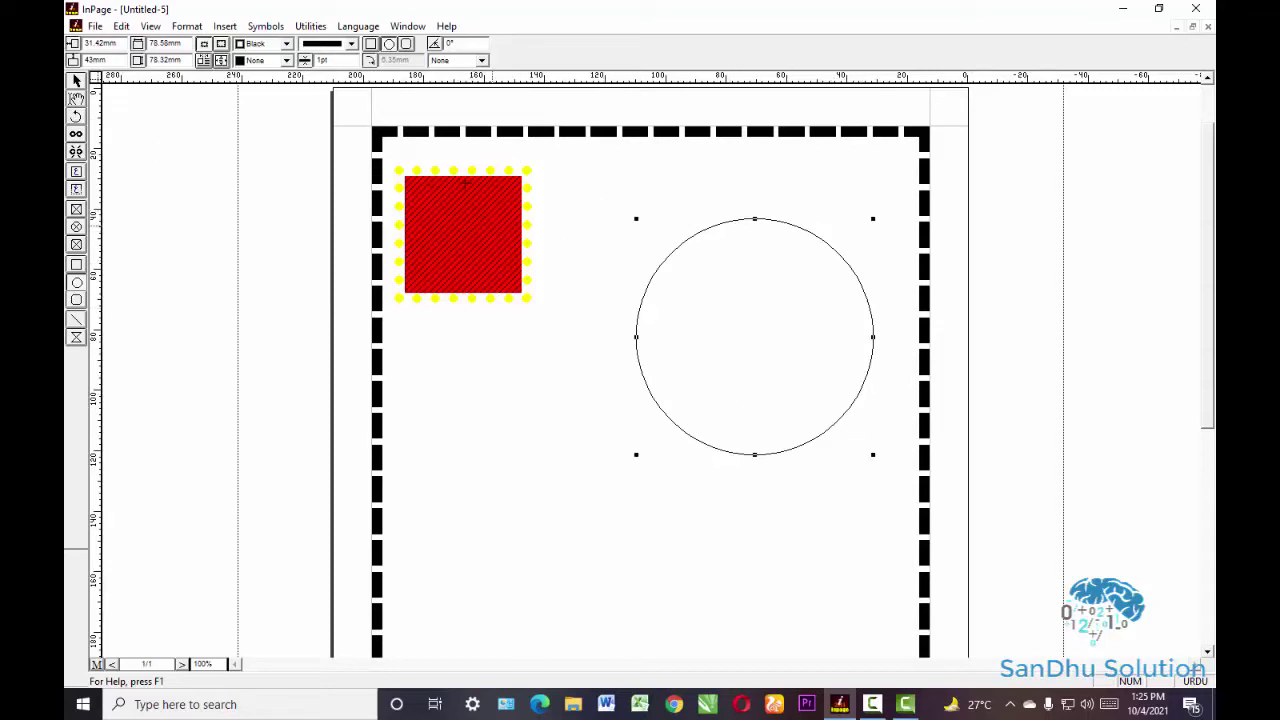
pyautogui.click(270, 44)
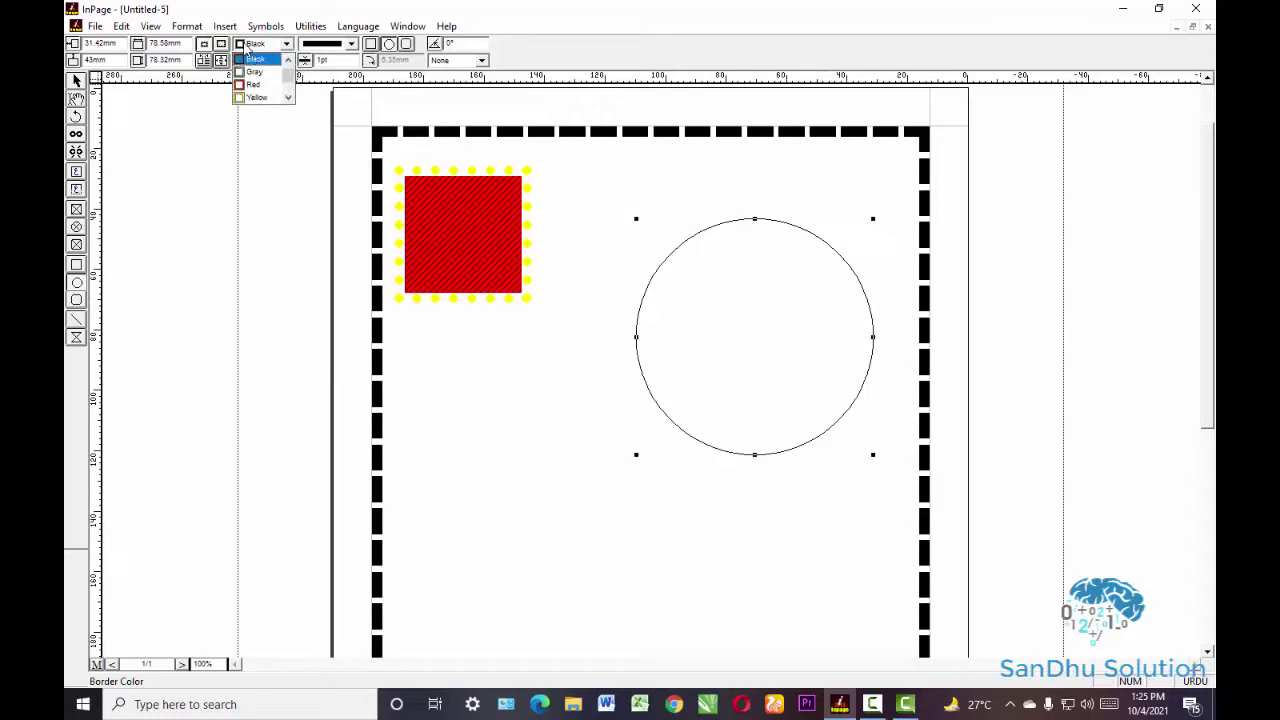
pyautogui.click(260, 85)
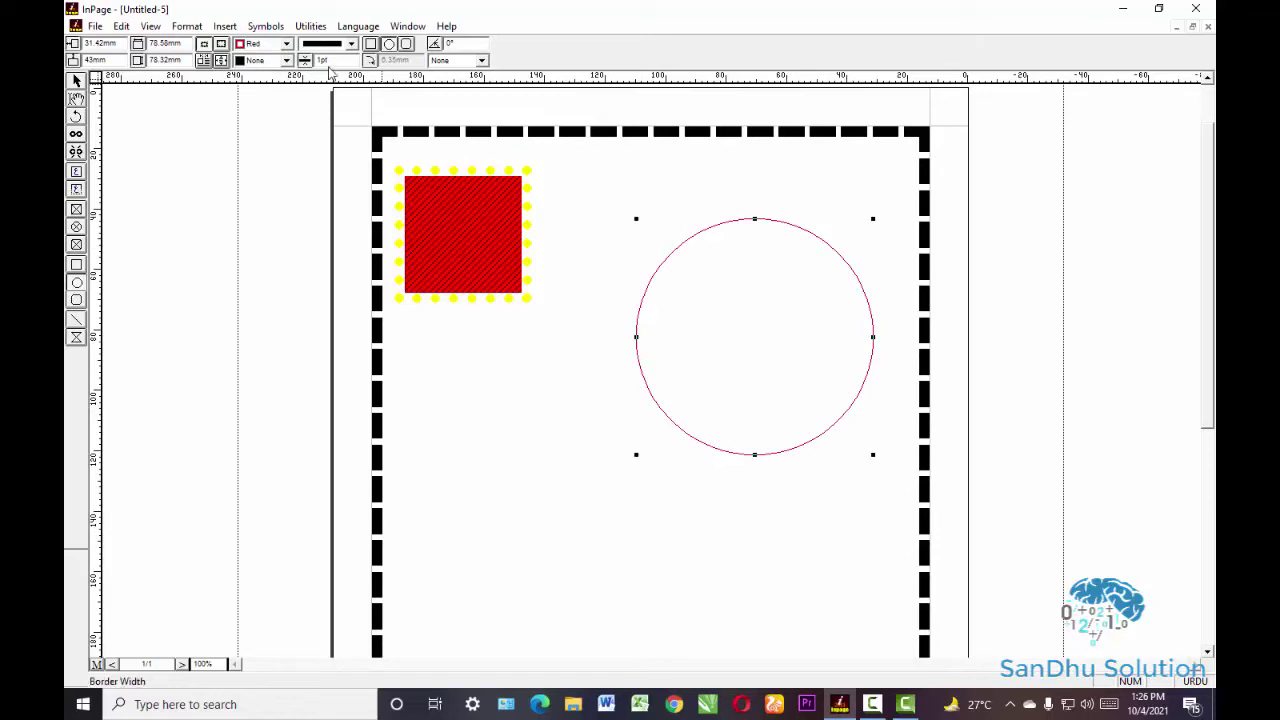
pyautogui.press('BackSpace')
pyautogui.press('BackSpace')
pyautogui.press('Return')
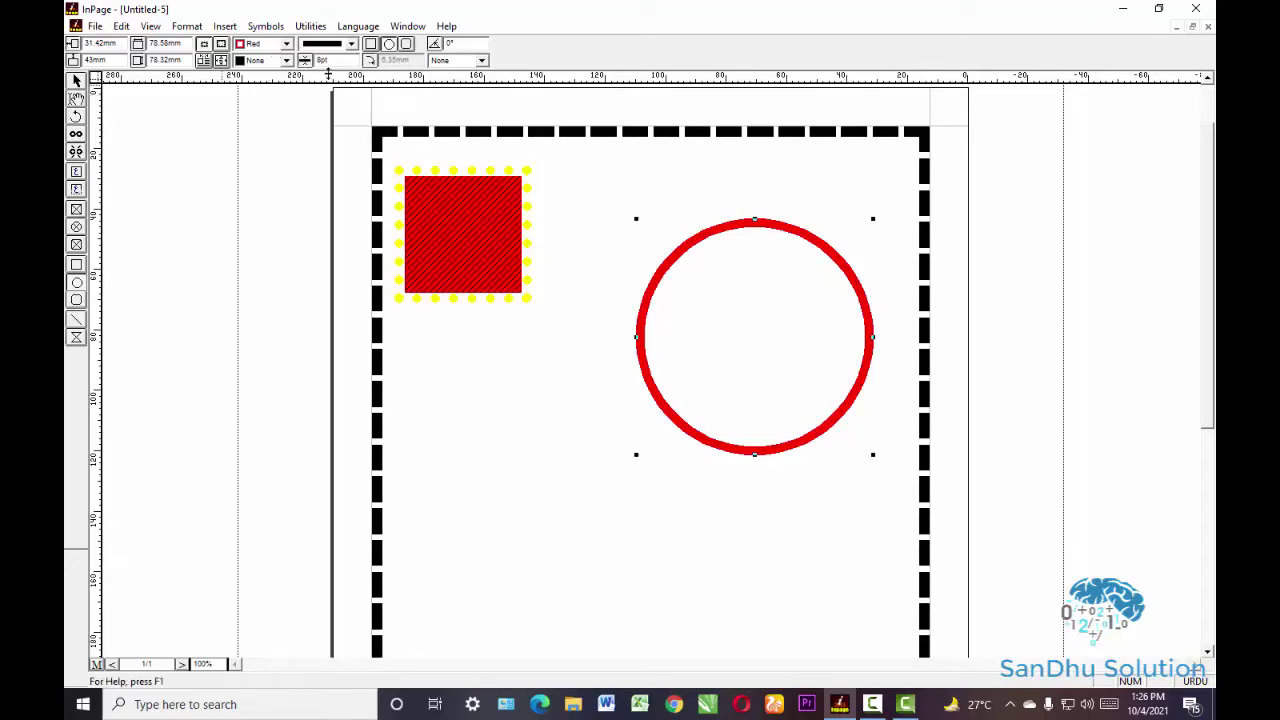
# - Apply the repeating V-shaped border pattern to the circle
pyautogui.click(351, 44)
pyautogui.press('Down')
pyautogui.press('Down')
pyautogui.press('Down')
pyautogui.press('Down')
pyautogui.press('Down')
pyautogui.press('Down')
pyautogui.press('Down')
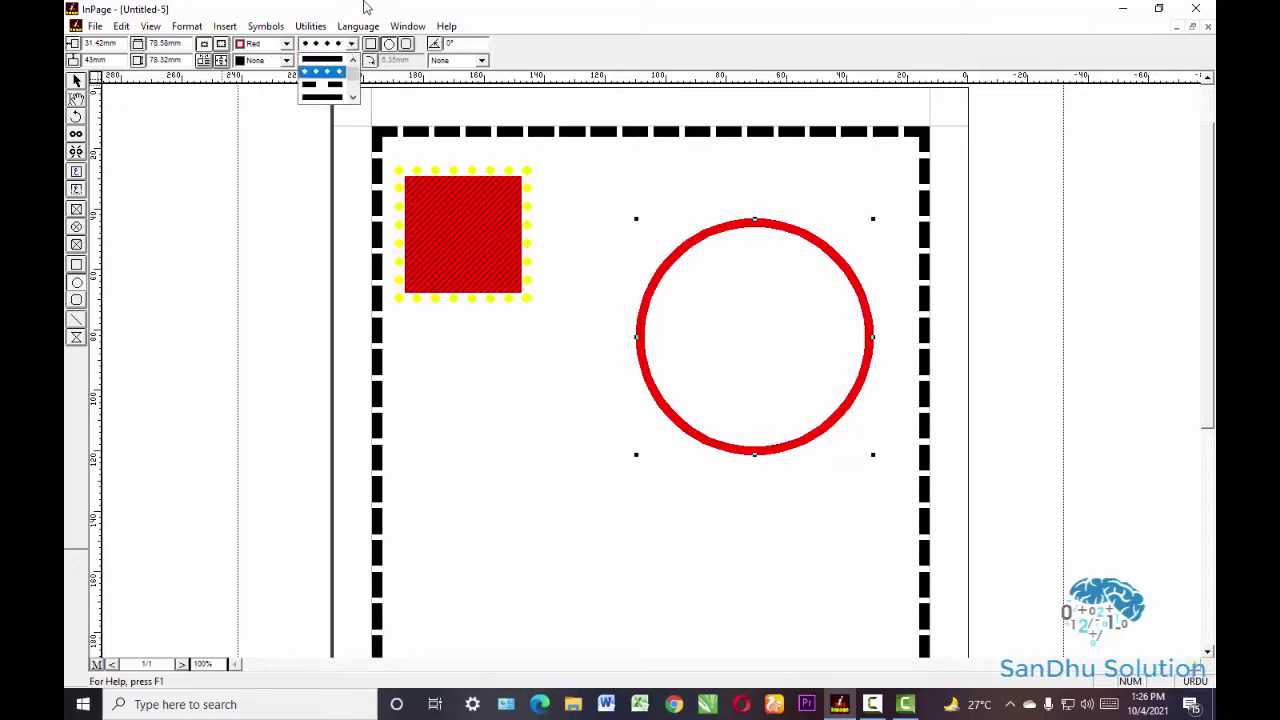
pyautogui.press('Down')
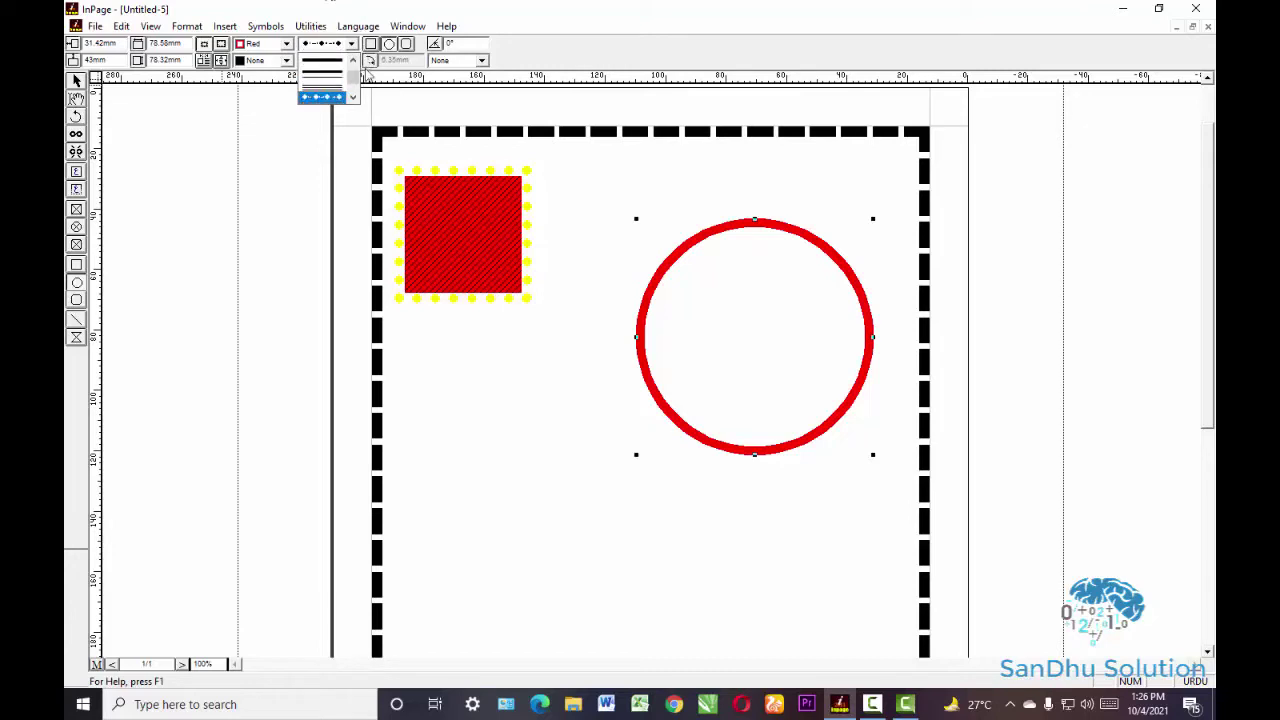
pyautogui.press('Return')
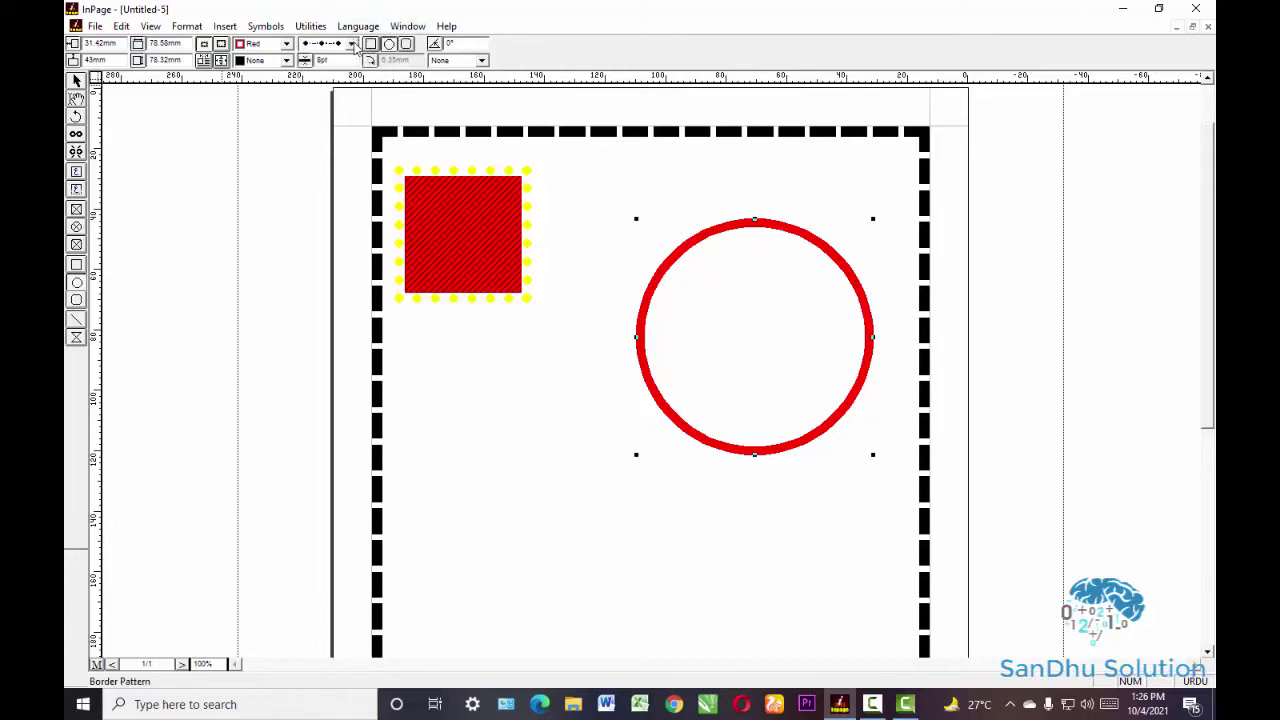
pyautogui.click(352, 45)
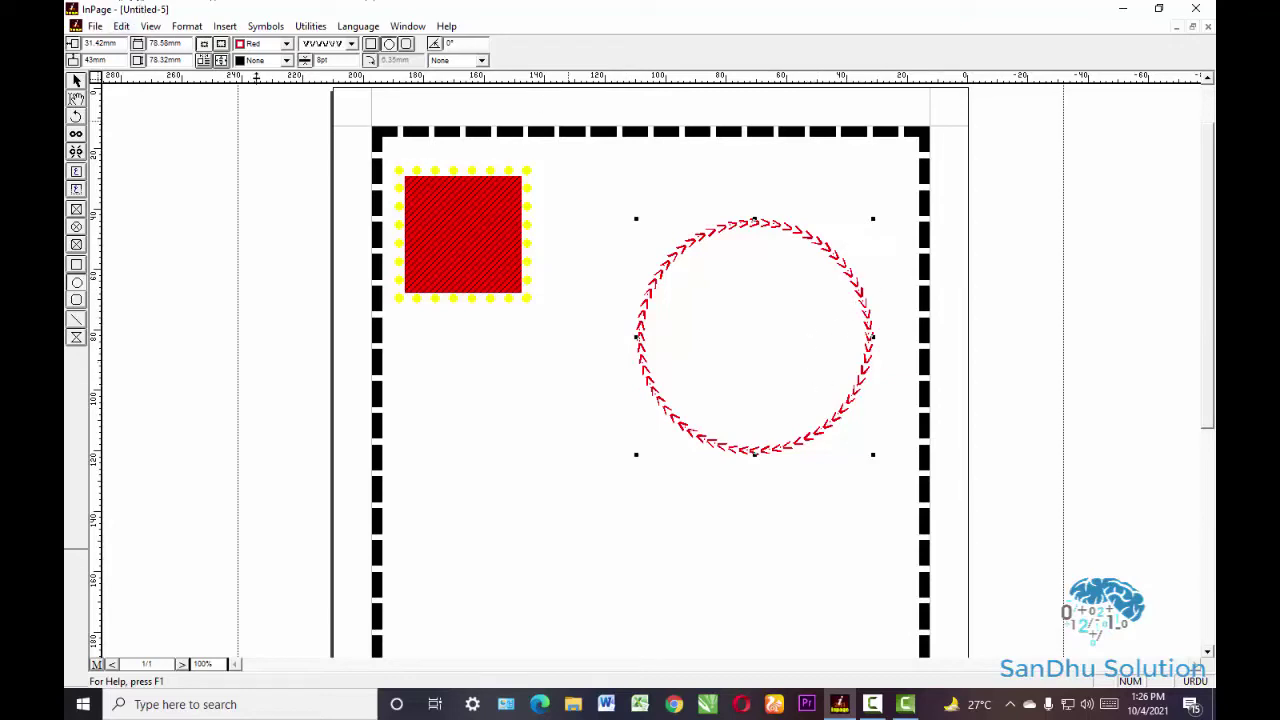
# - Fill the circle with Cyan
pyautogui.click(287, 60)
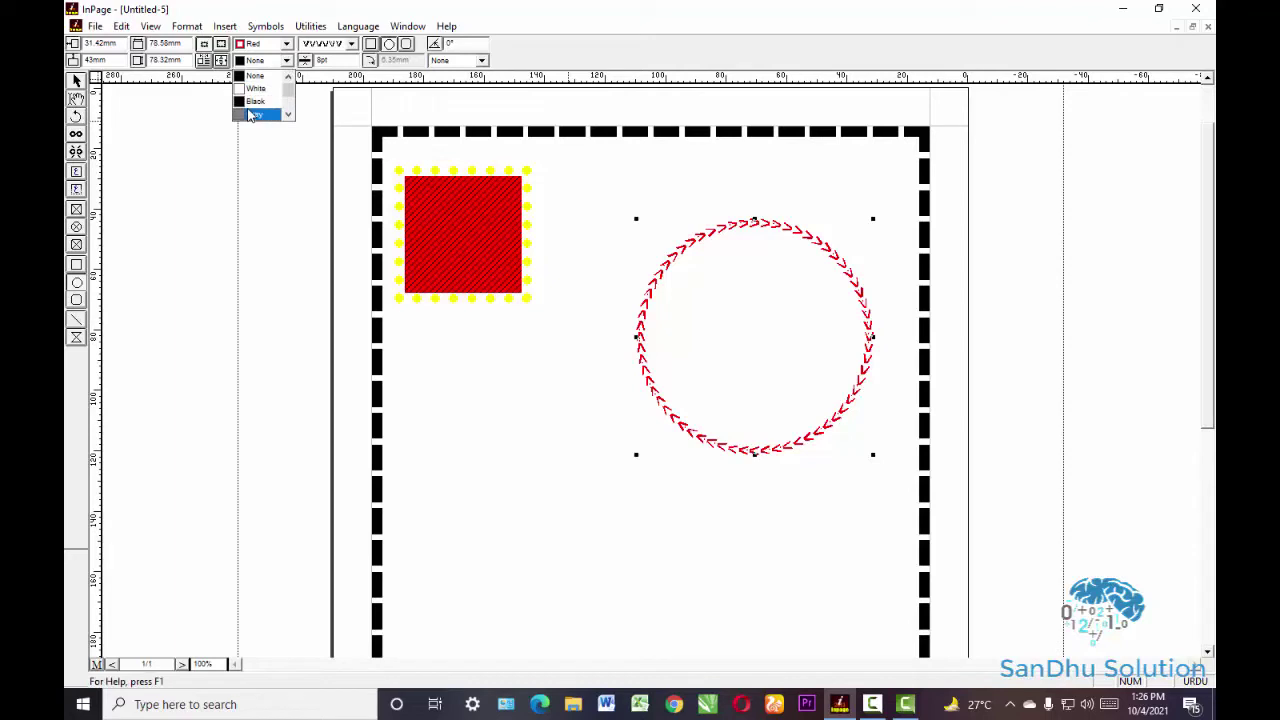
pyautogui.scroll(-2, 250, 113)
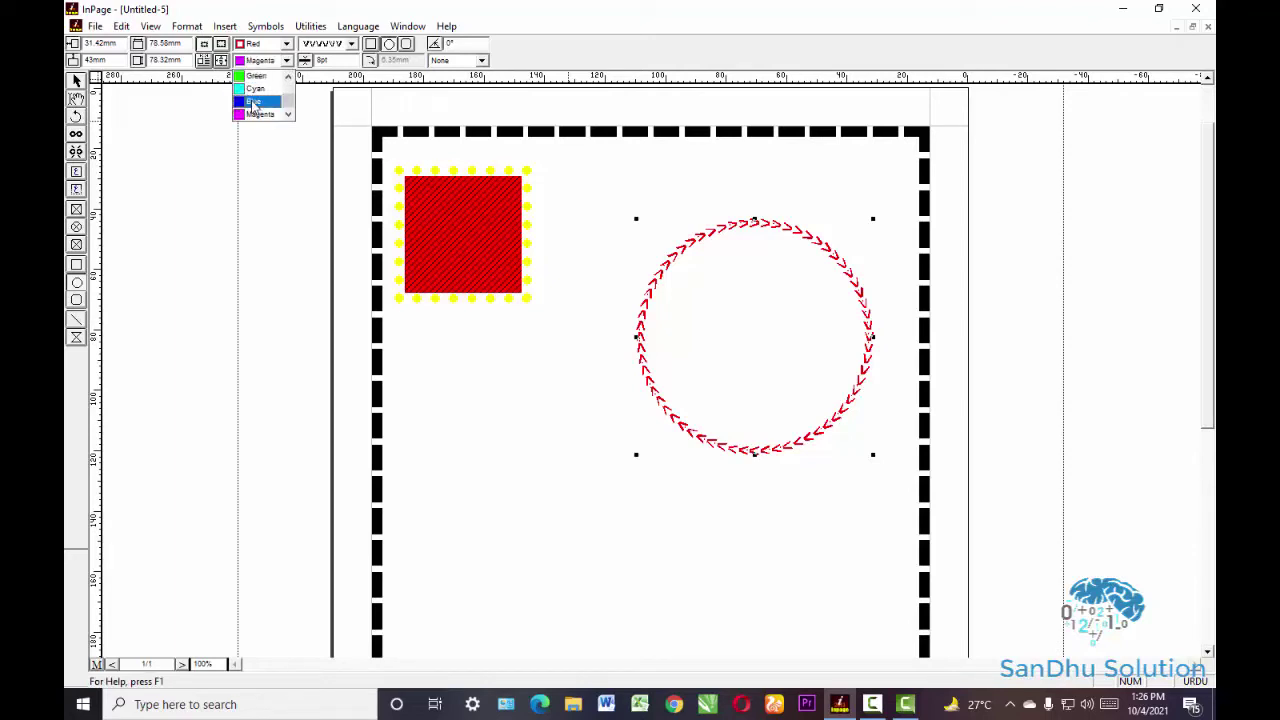
pyautogui.click(243, 89)
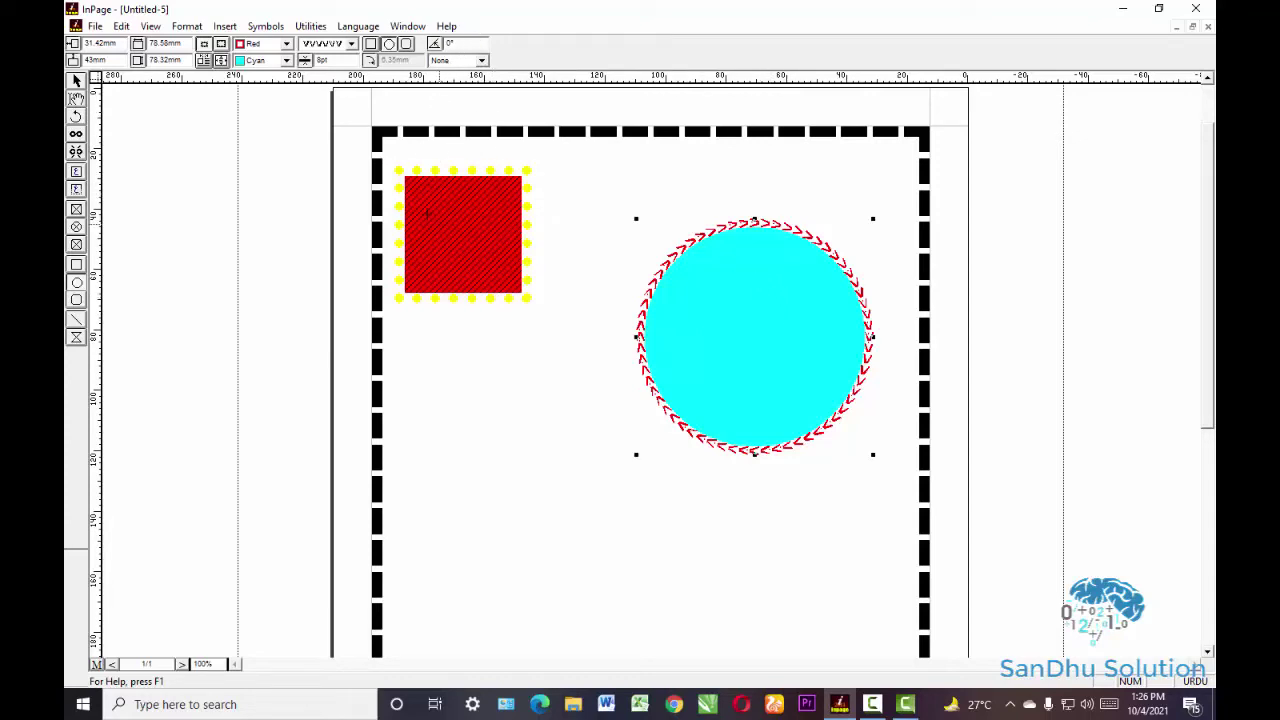
# - Select the red square and rotate it to an angle of 20°
pyautogui.click(75, 97)
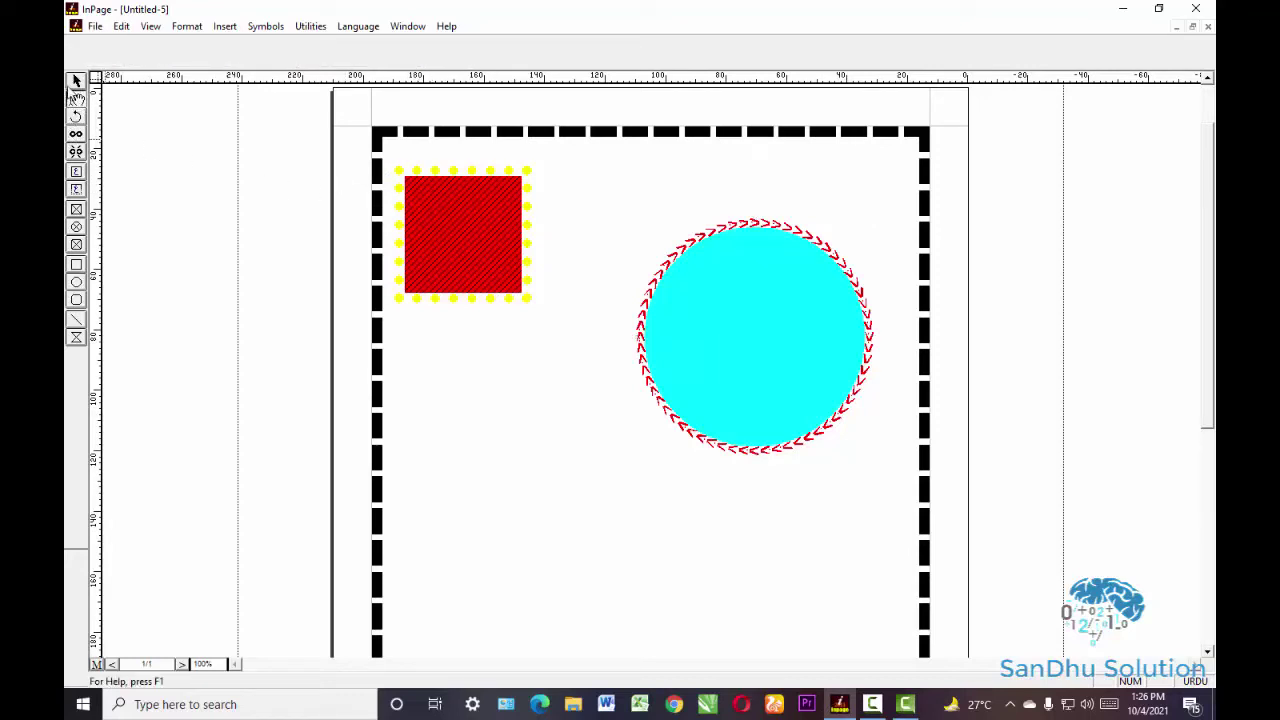
pyautogui.click(455, 255)
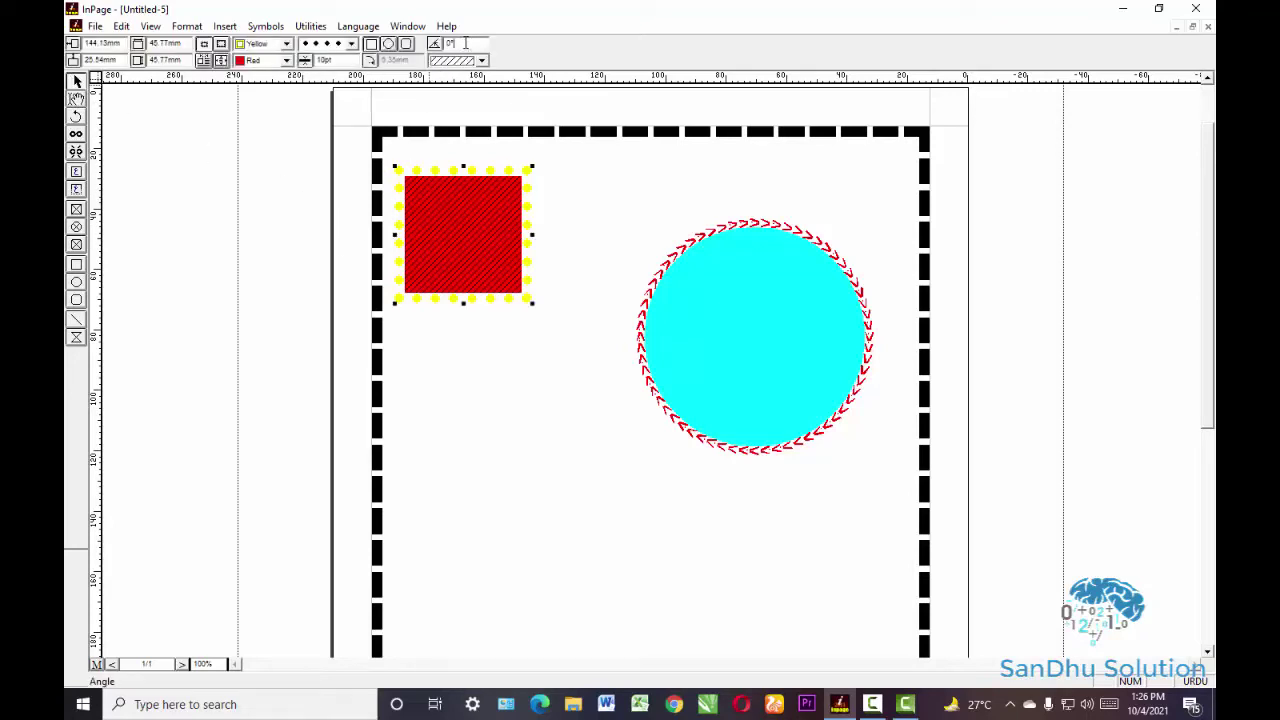
pyautogui.write('20')
pyautogui.press('Return')
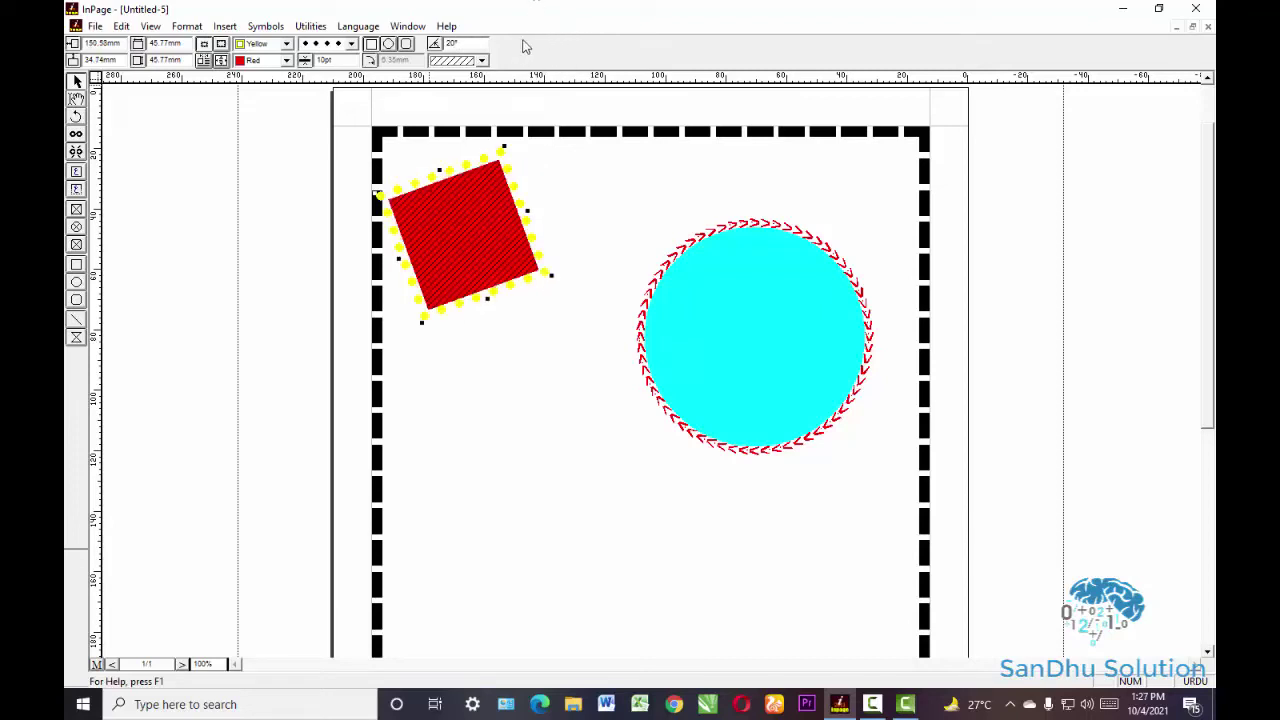
pyautogui.rightClick(550, 276)
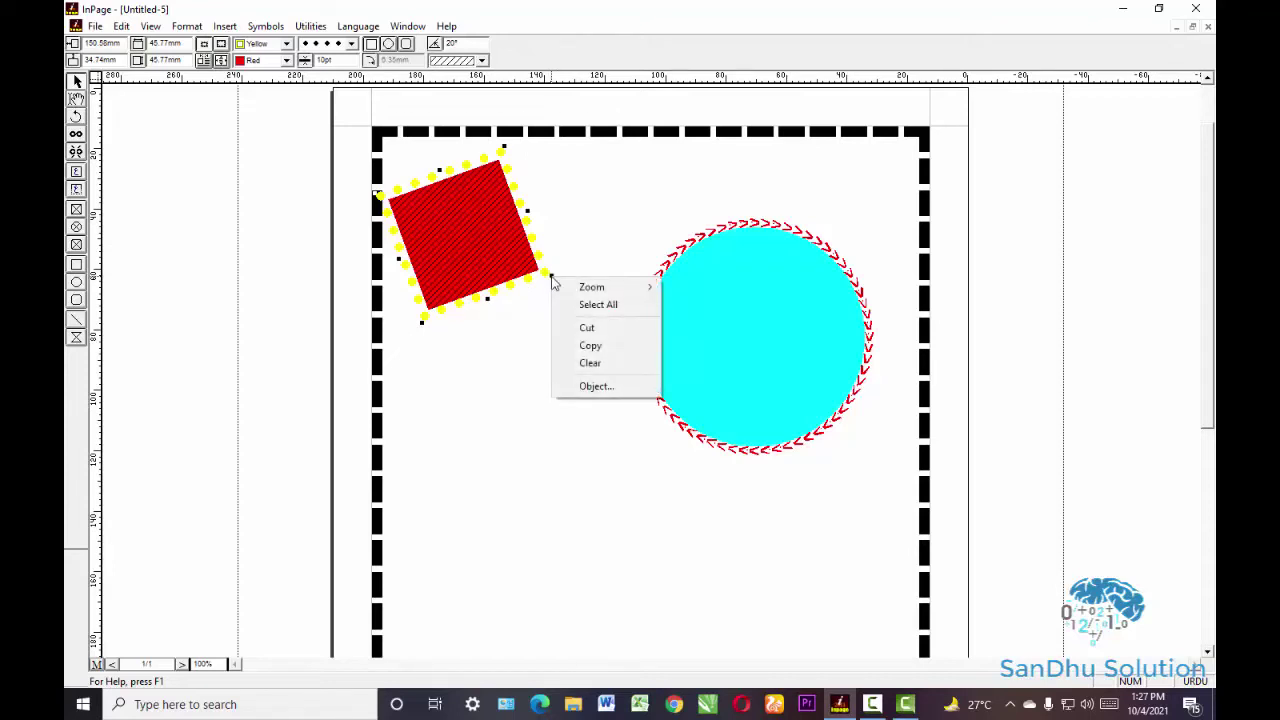
pyautogui.click(570, 247)
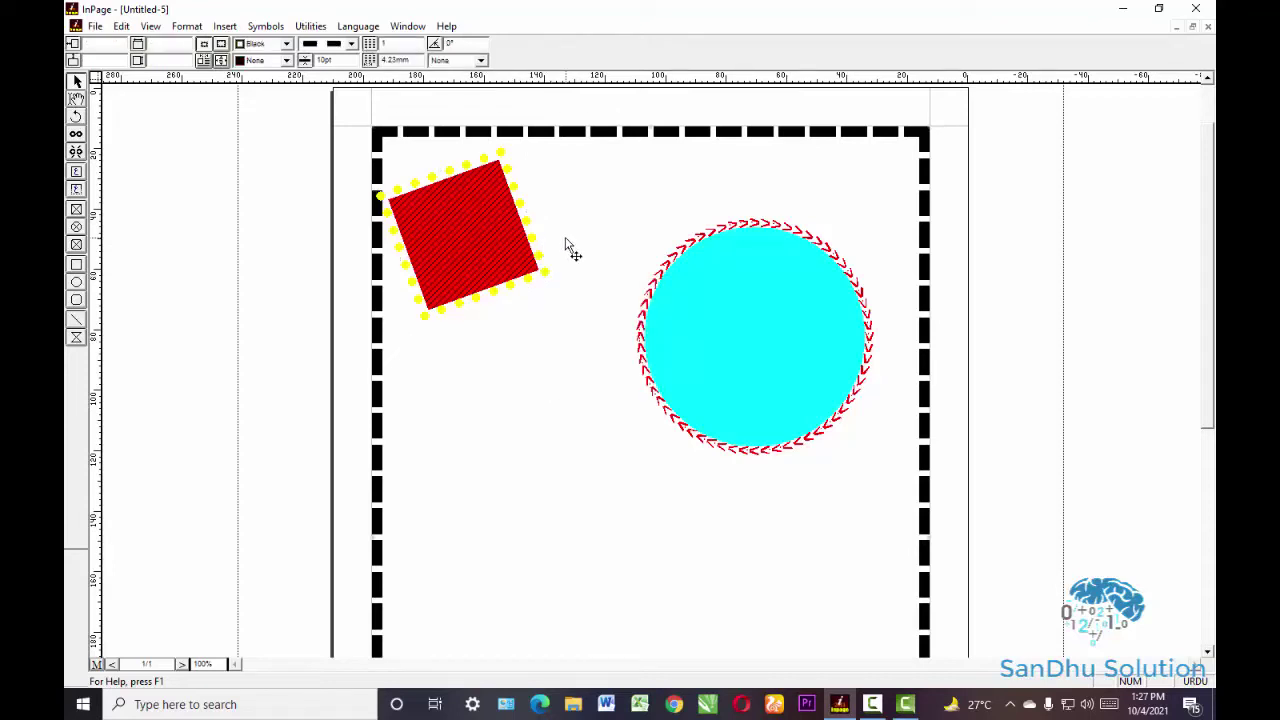
pyautogui.click(467, 237)
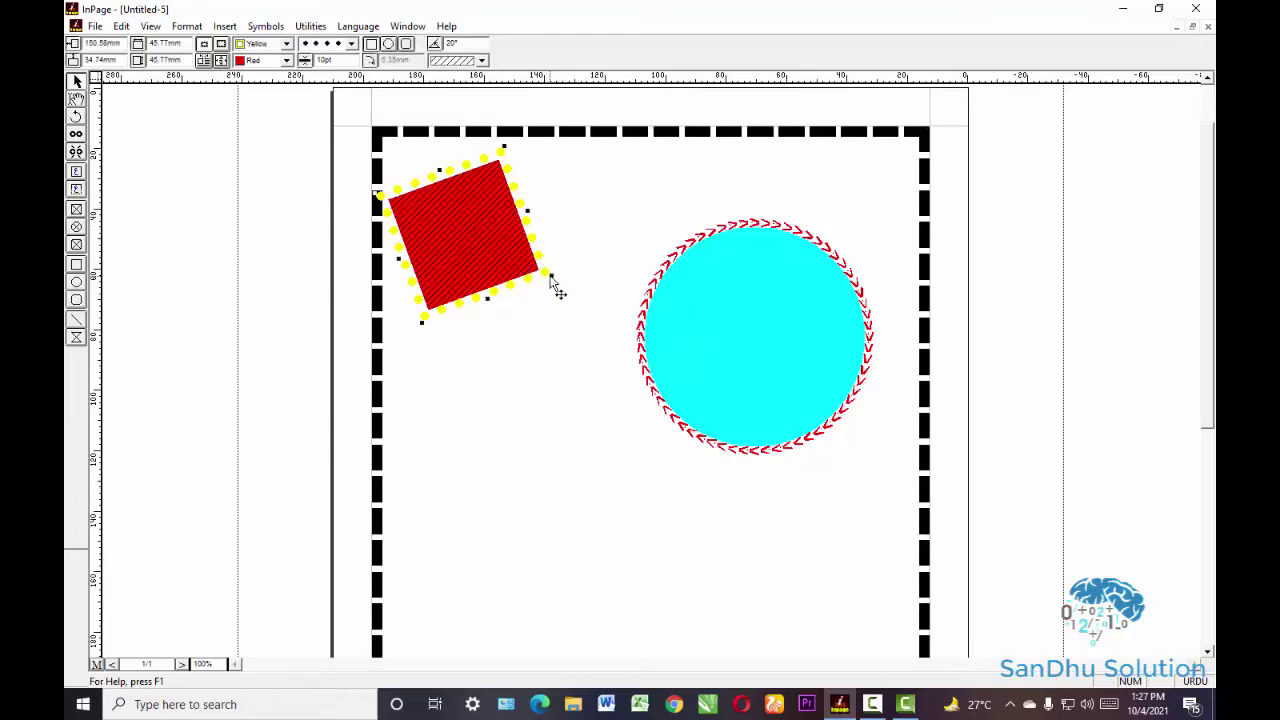
pyautogui.click(554, 276)
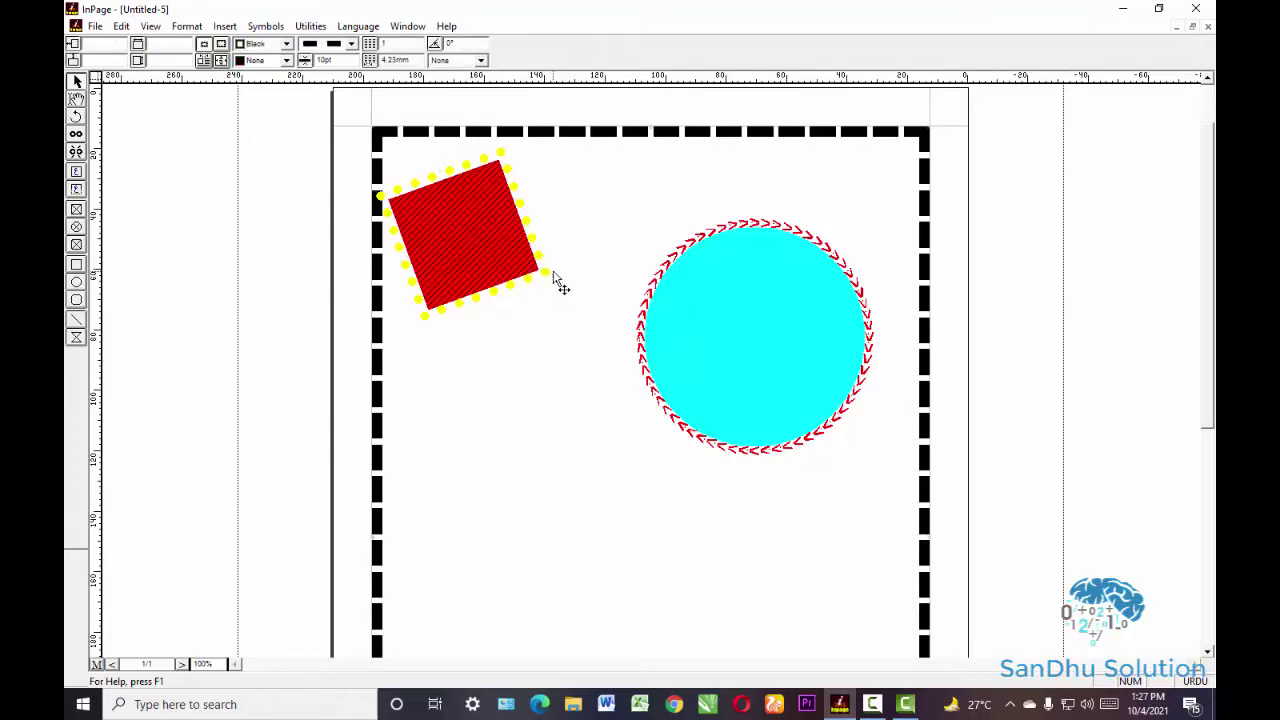
pyautogui.click(503, 257)
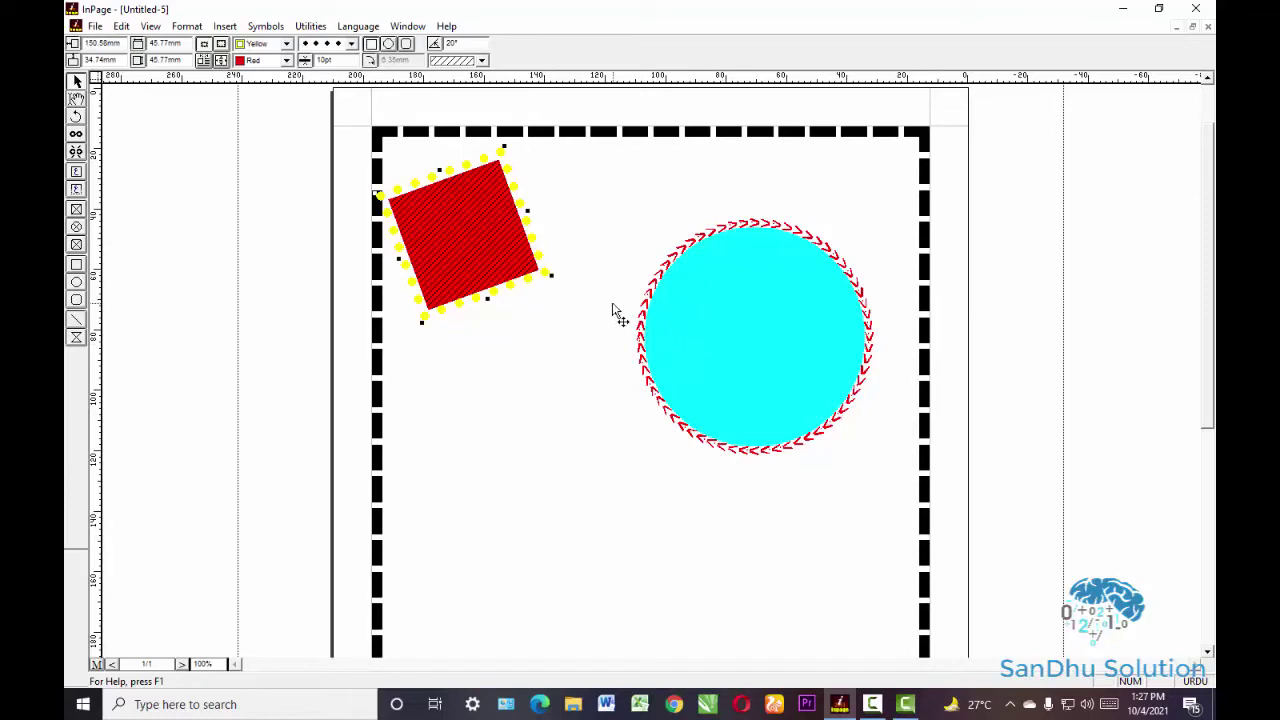
# - Draw a rounded rectangle about 58 by 61 mm below the red square and set its corner roundness to 11.35 mm
pyautogui.click(76, 300)
pyautogui.moveTo(468, 393); pyautogui.dragTo(641, 577)
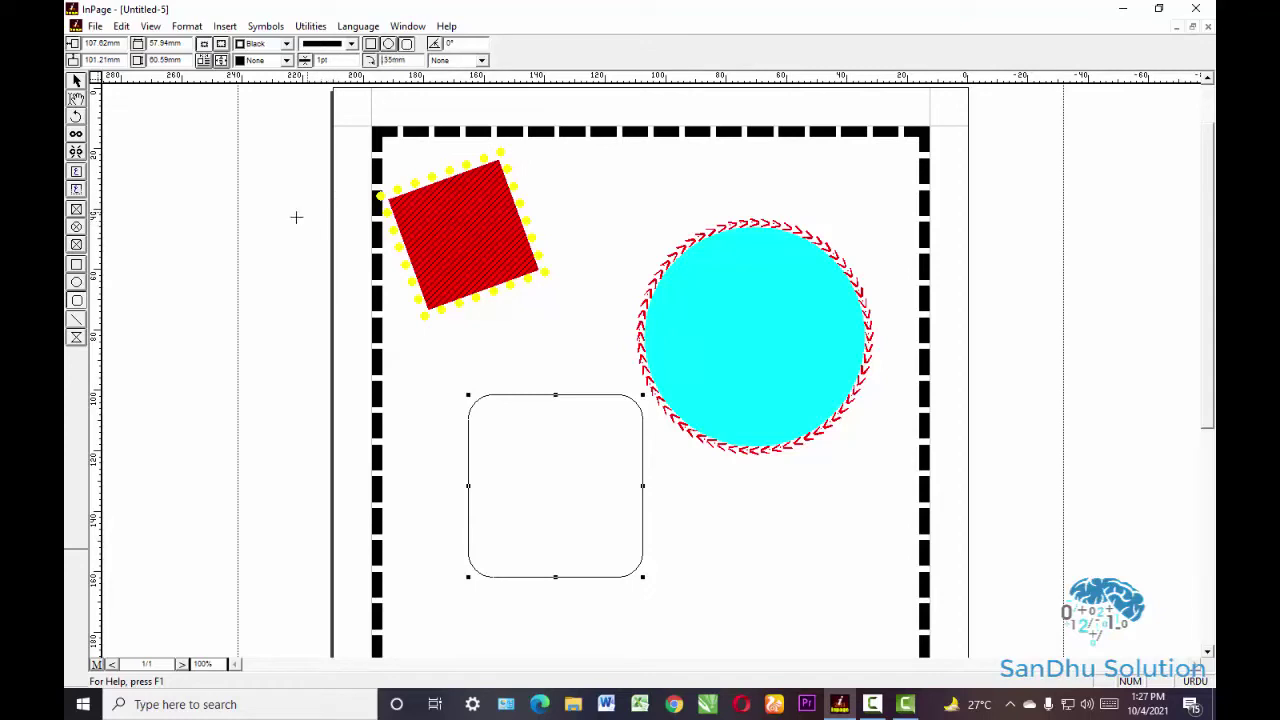
pyautogui.press('Return')
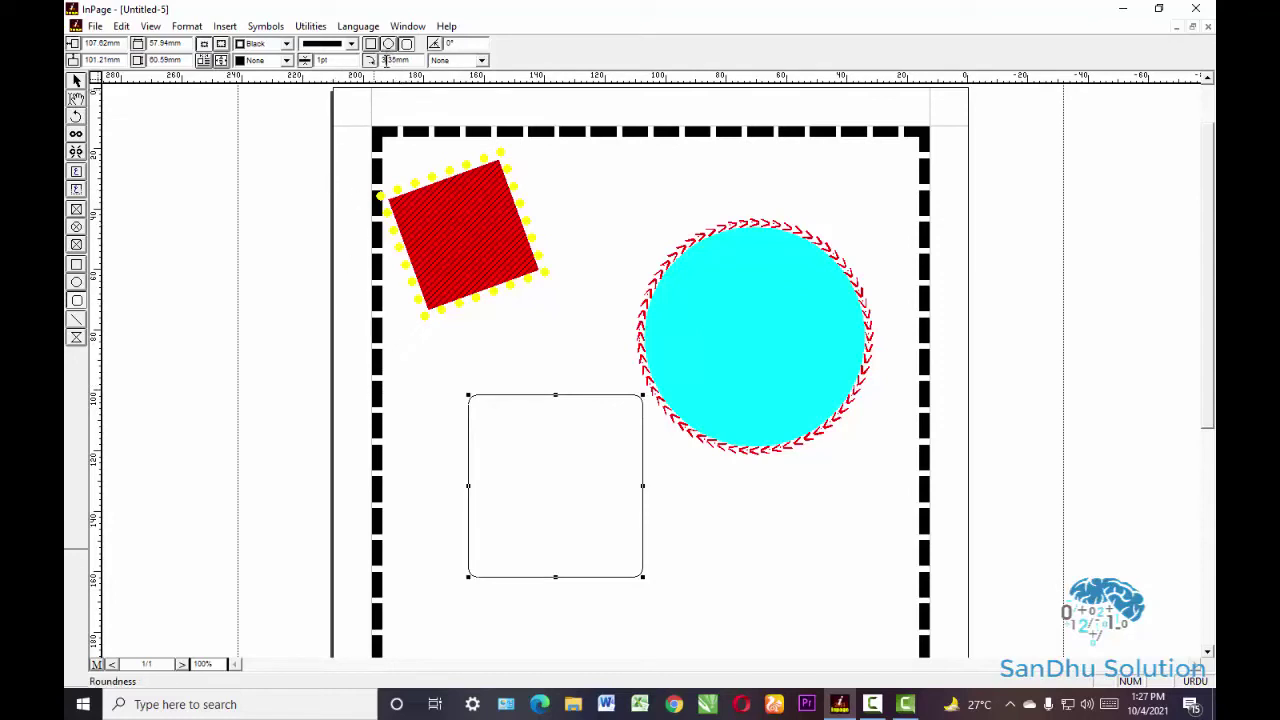
pyautogui.write('11.35')
pyautogui.press('Return')
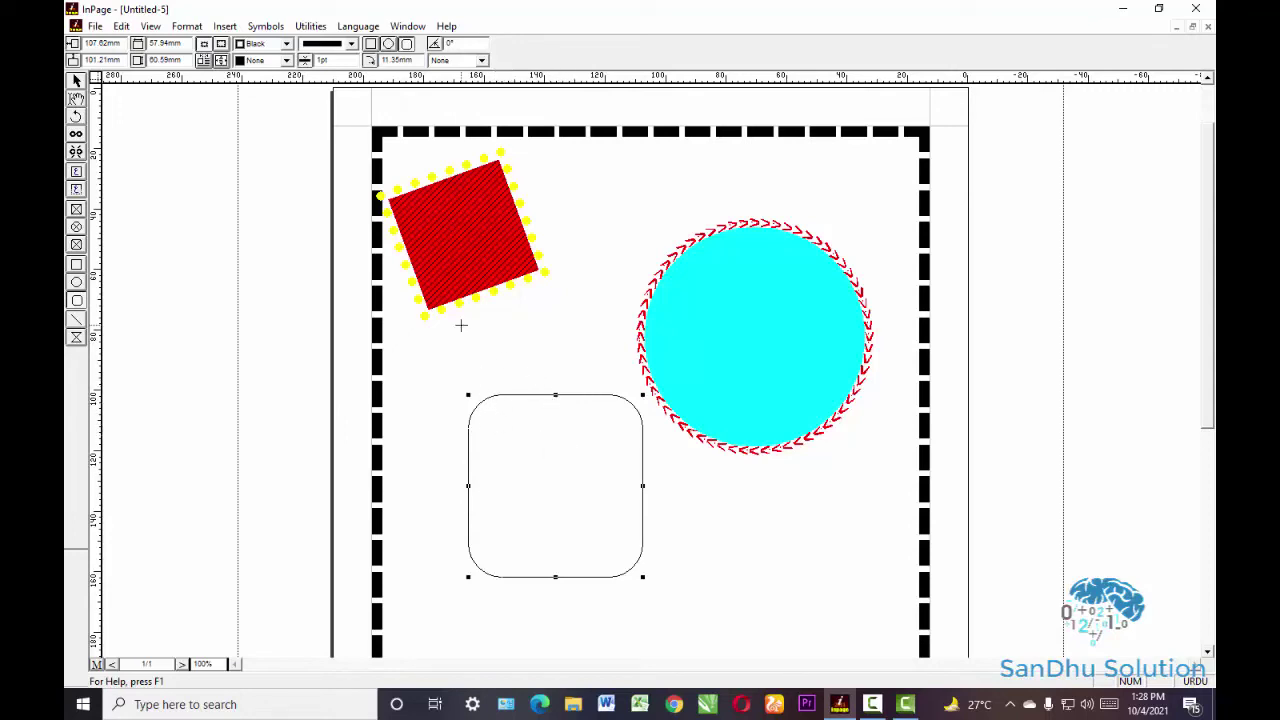
# - Set the rounded rectangle's border color to Green and its border pattern to repeating V shapes
pyautogui.click(265, 45)
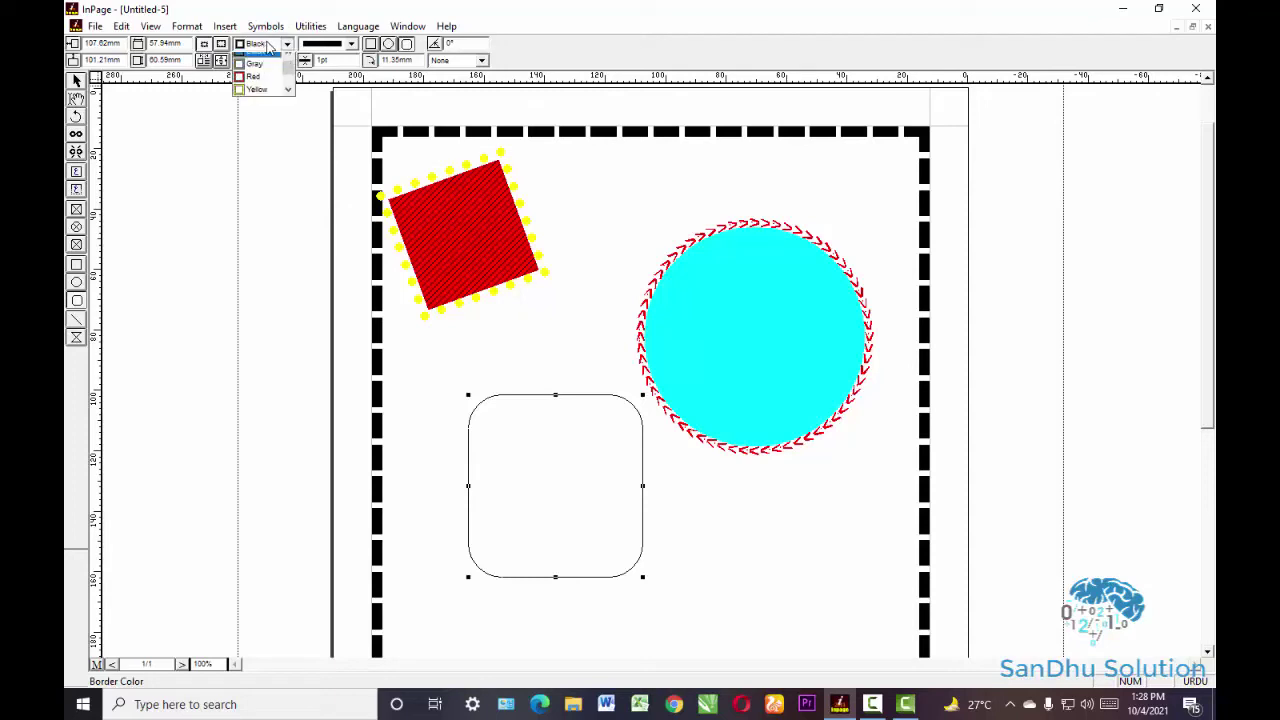
pyautogui.scroll(-3, 254, 90)
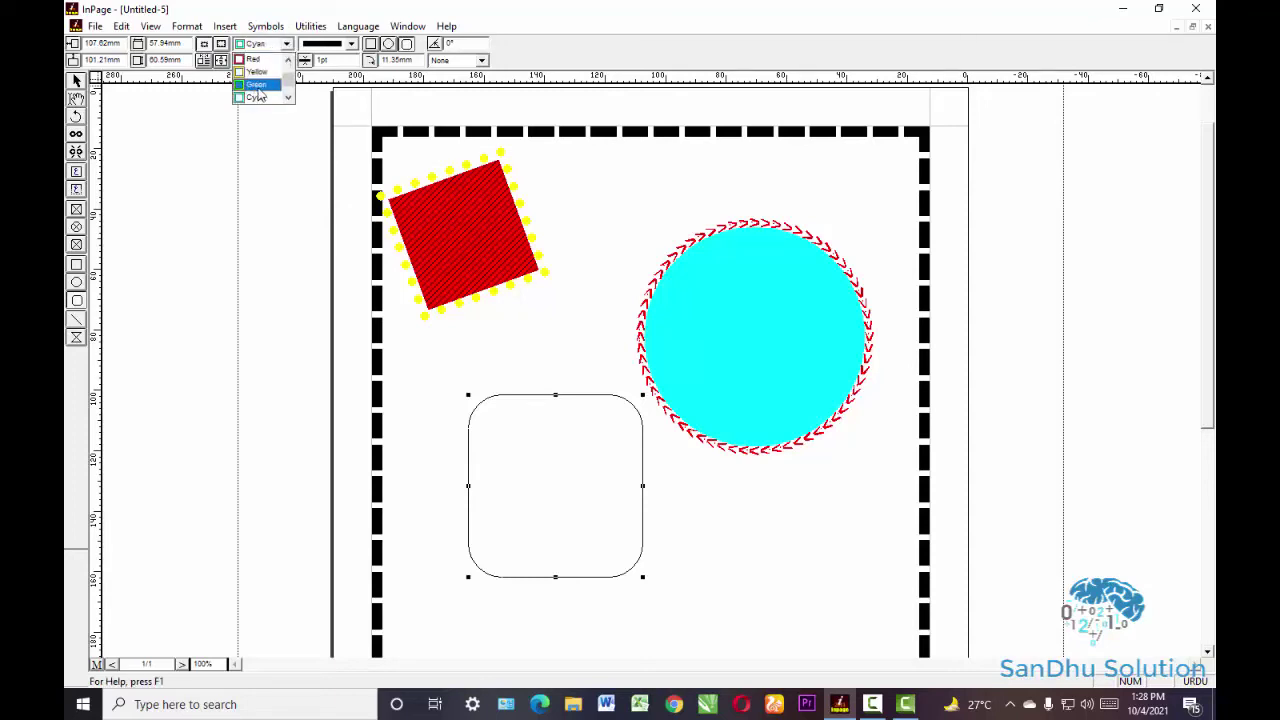
pyautogui.click(256, 84)
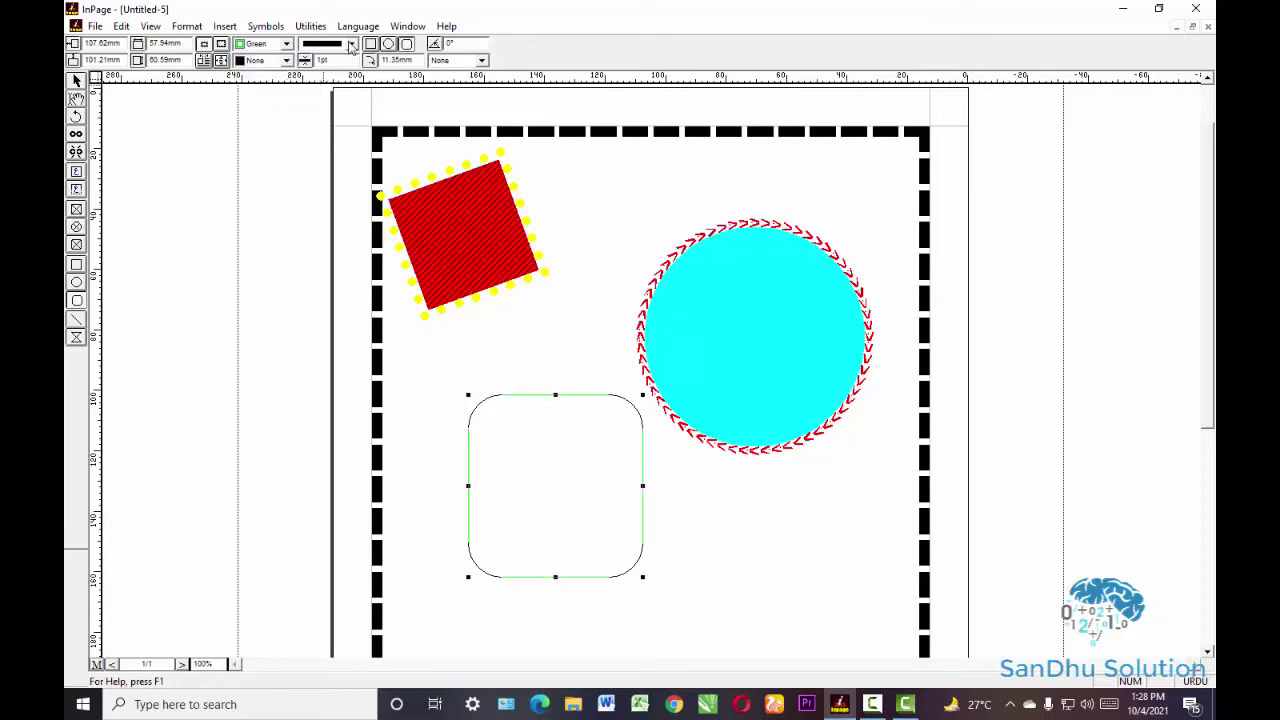
pyautogui.click(351, 44)
pyautogui.scroll(-5, 352, 78)
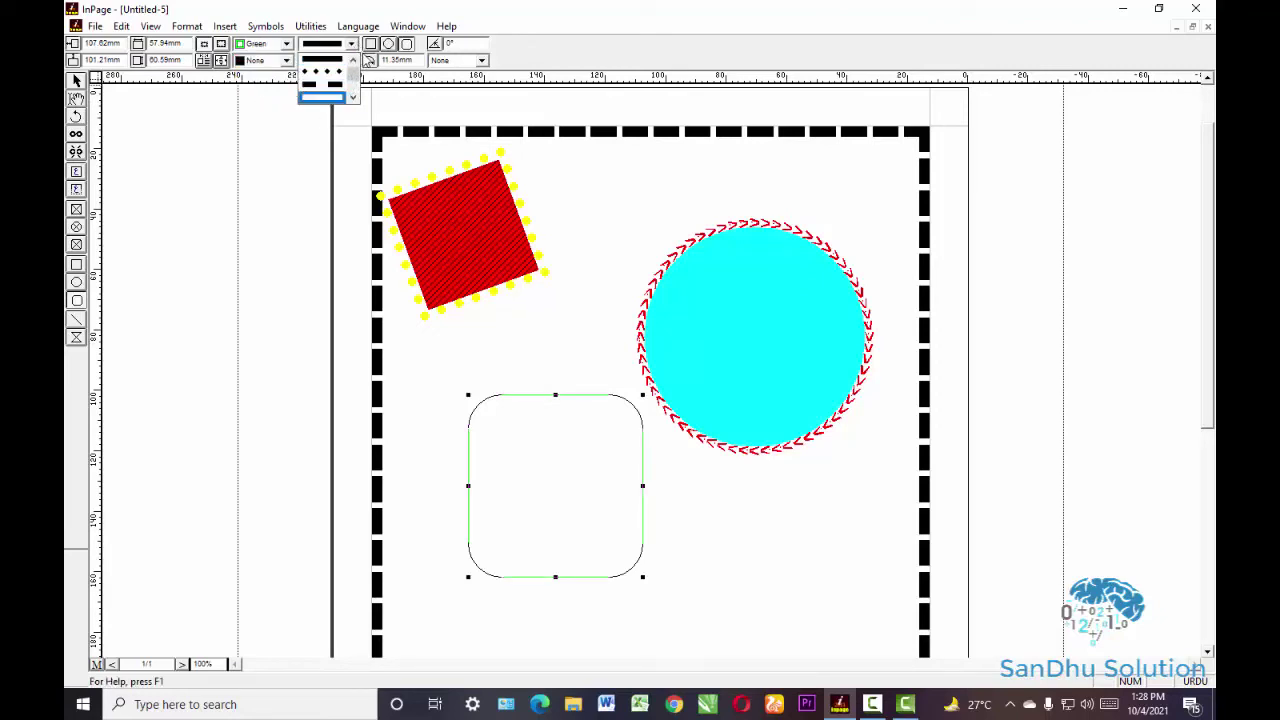
pyautogui.scroll(-3, 357, 76)
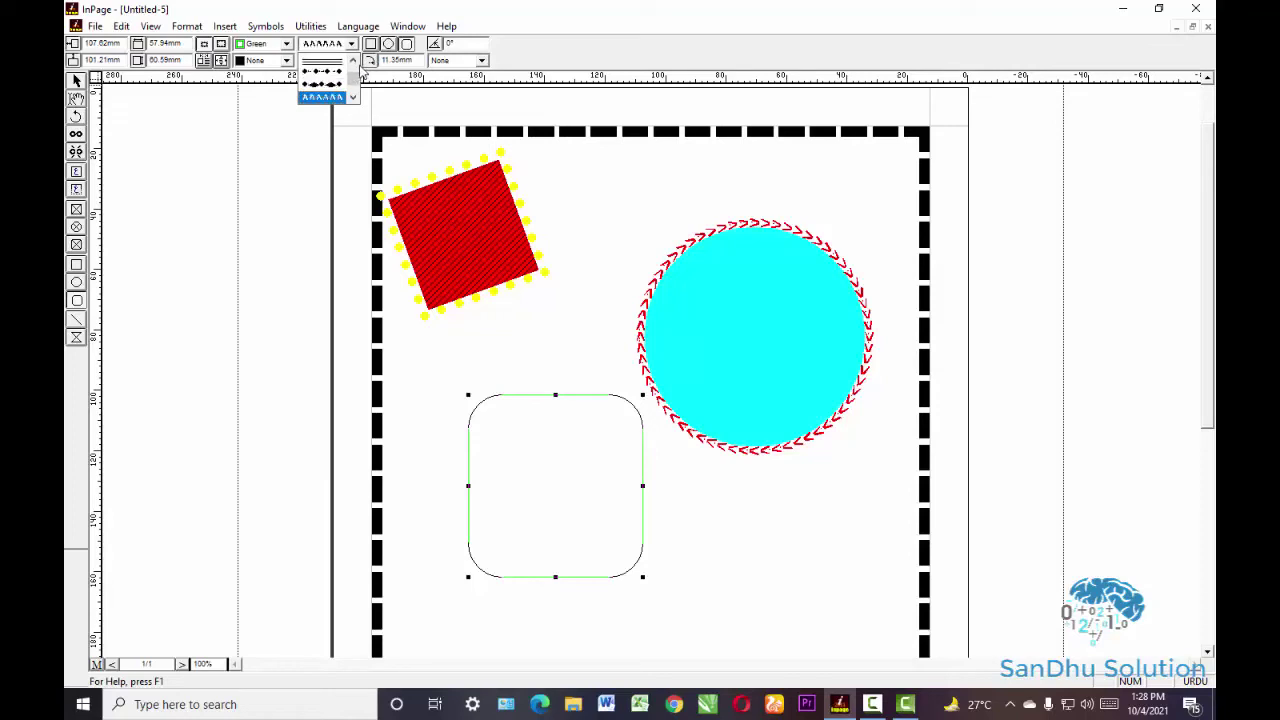
pyautogui.click(368, 75)
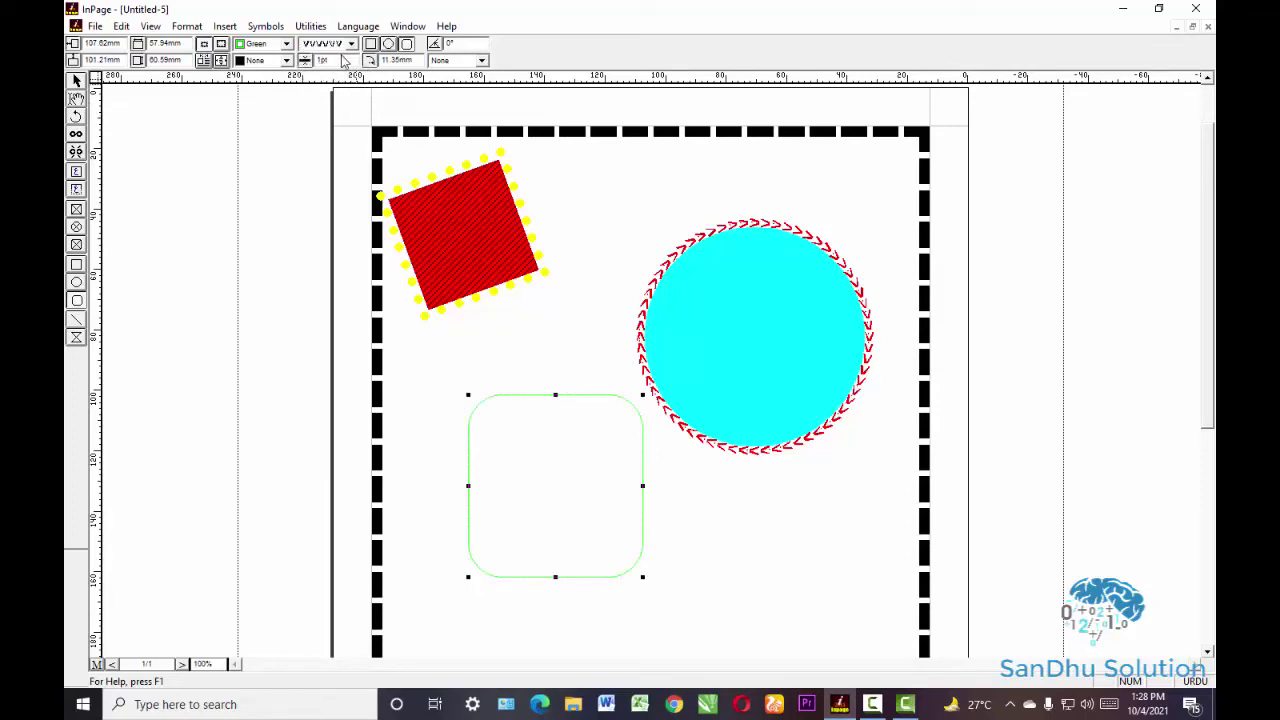
# - Set the rounded rectangle's border width to 8 pt and fill the shape with Red
pyautogui.doubleClick(345, 63)
pyautogui.press('BackSpace')
pyautogui.write('8')
pyautogui.press('Return')
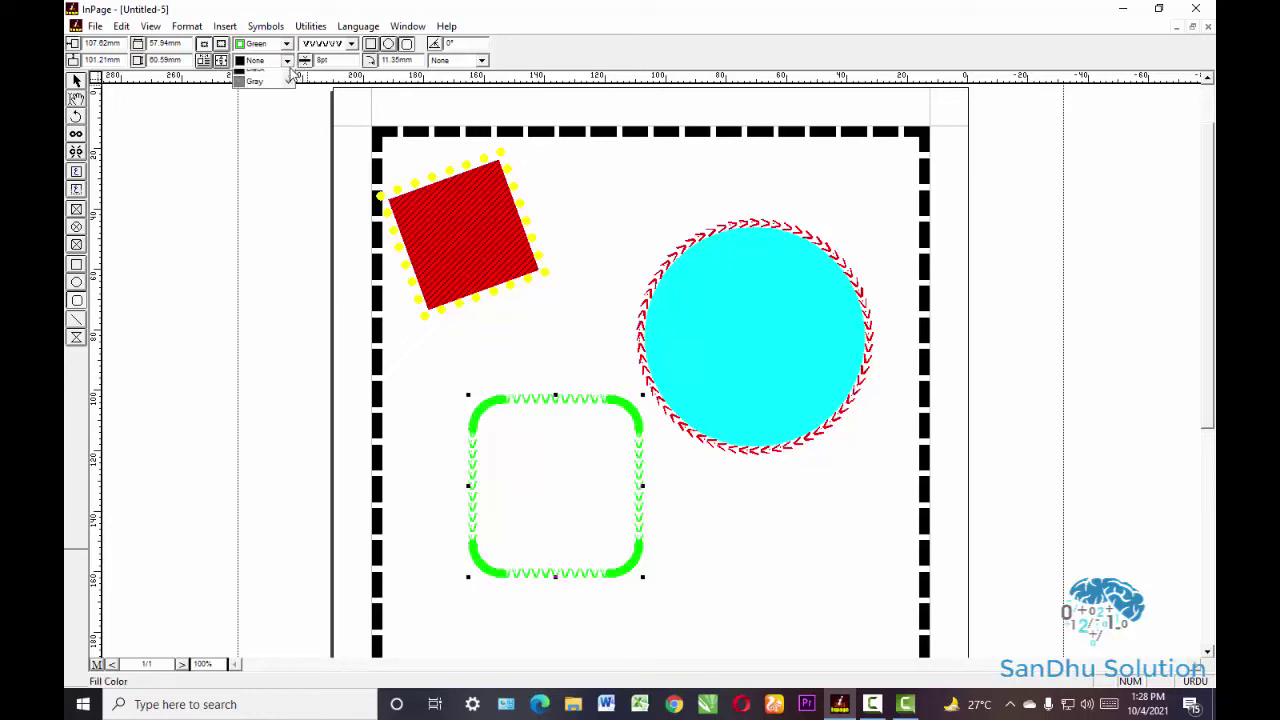
pyautogui.click(286, 60)
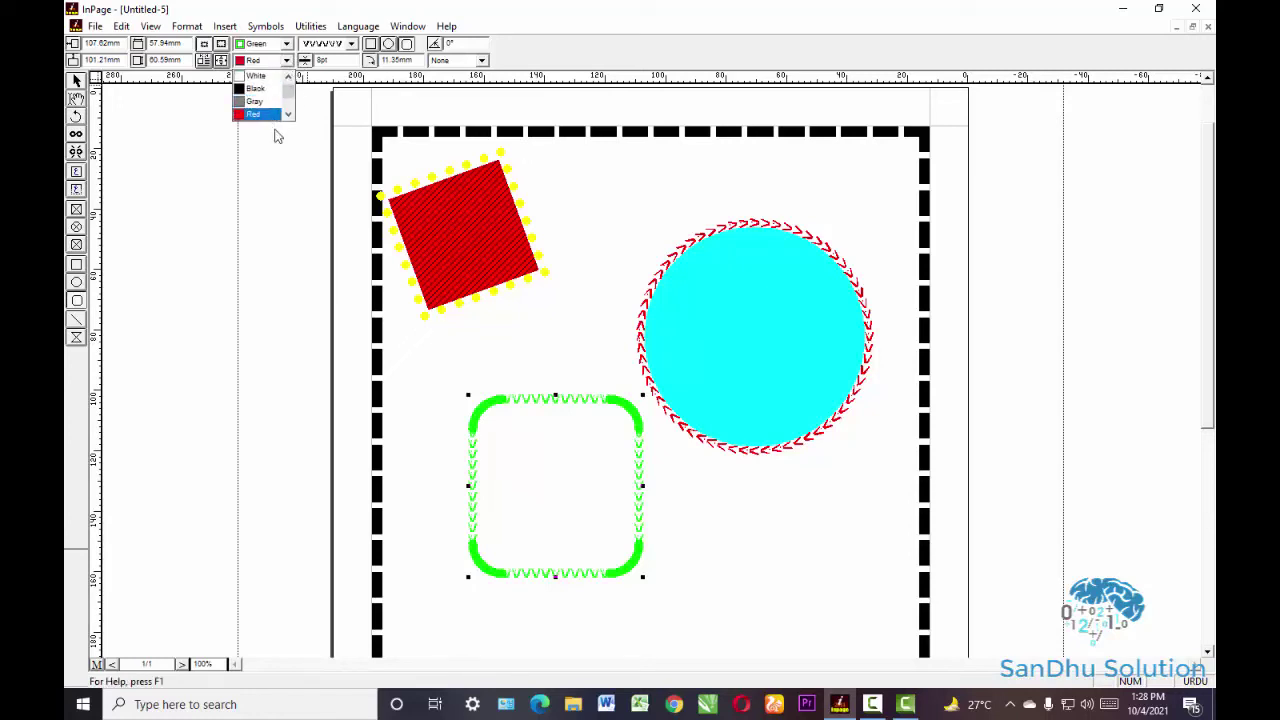
pyautogui.click(277, 128)
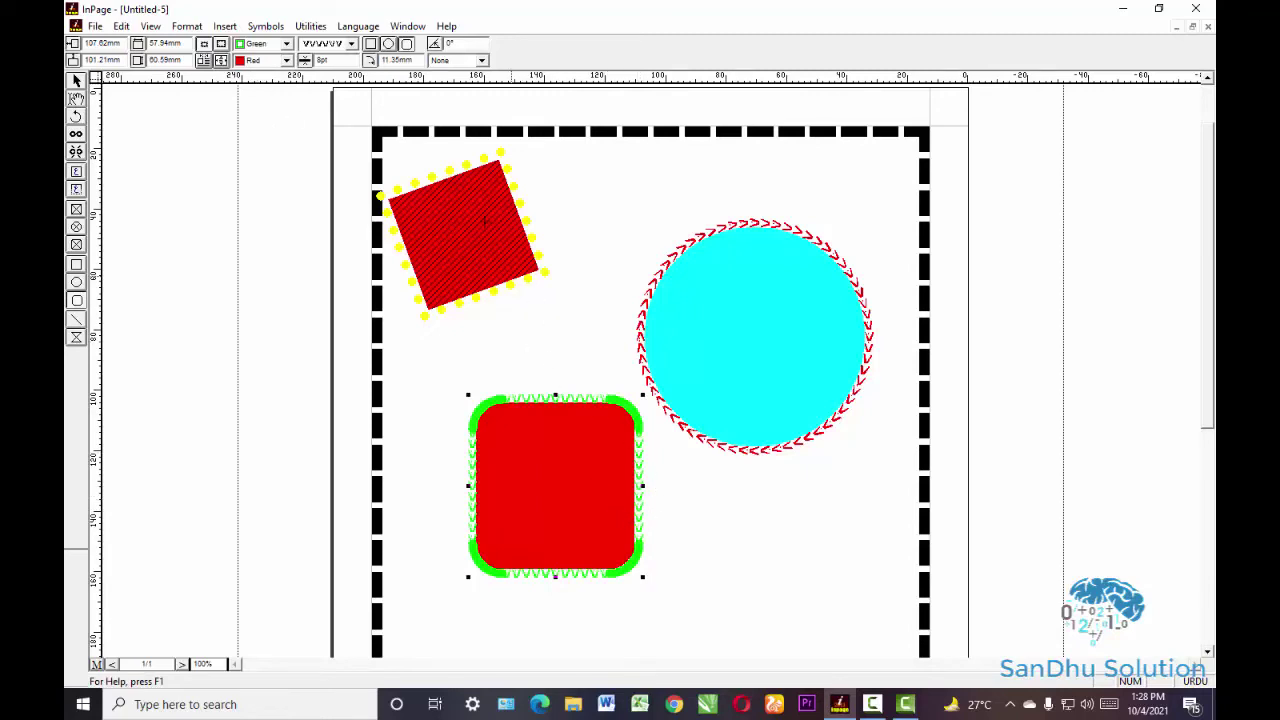
# - Apply the square grid hatch pattern to the red rounded rectangle's fill
pyautogui.click(468, 61)
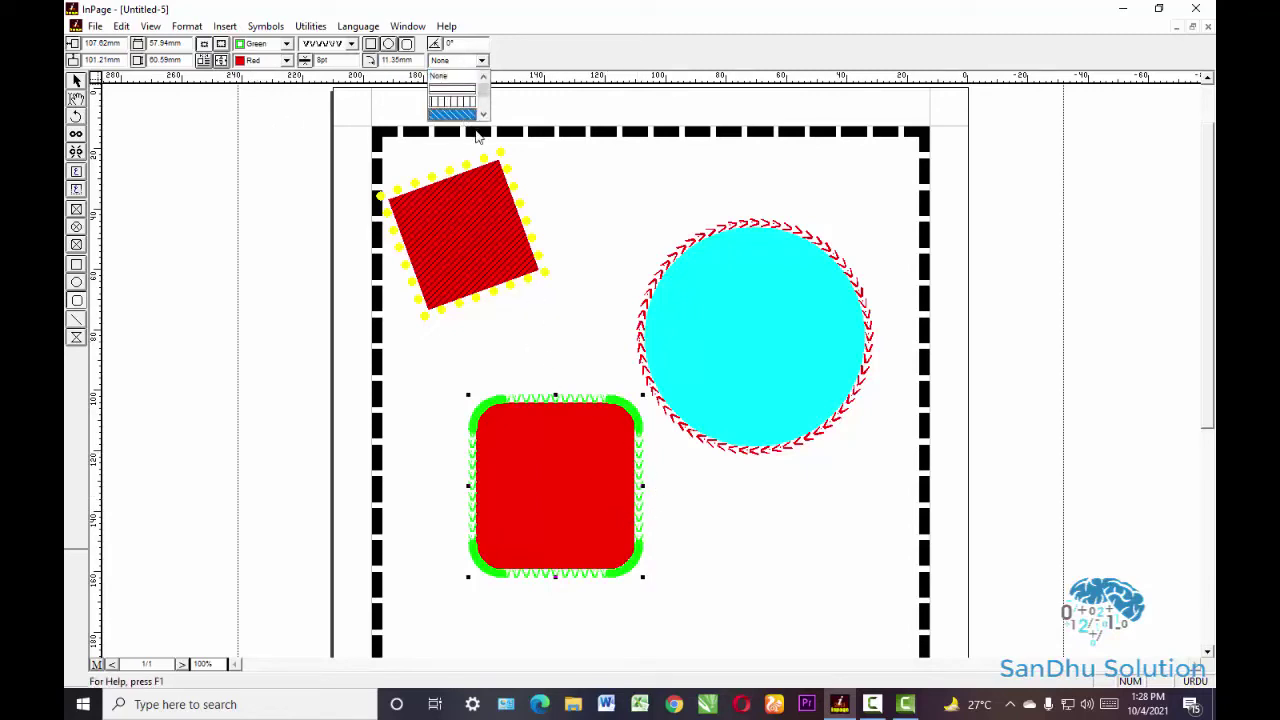
pyautogui.press('Down')
pyautogui.press('Down')
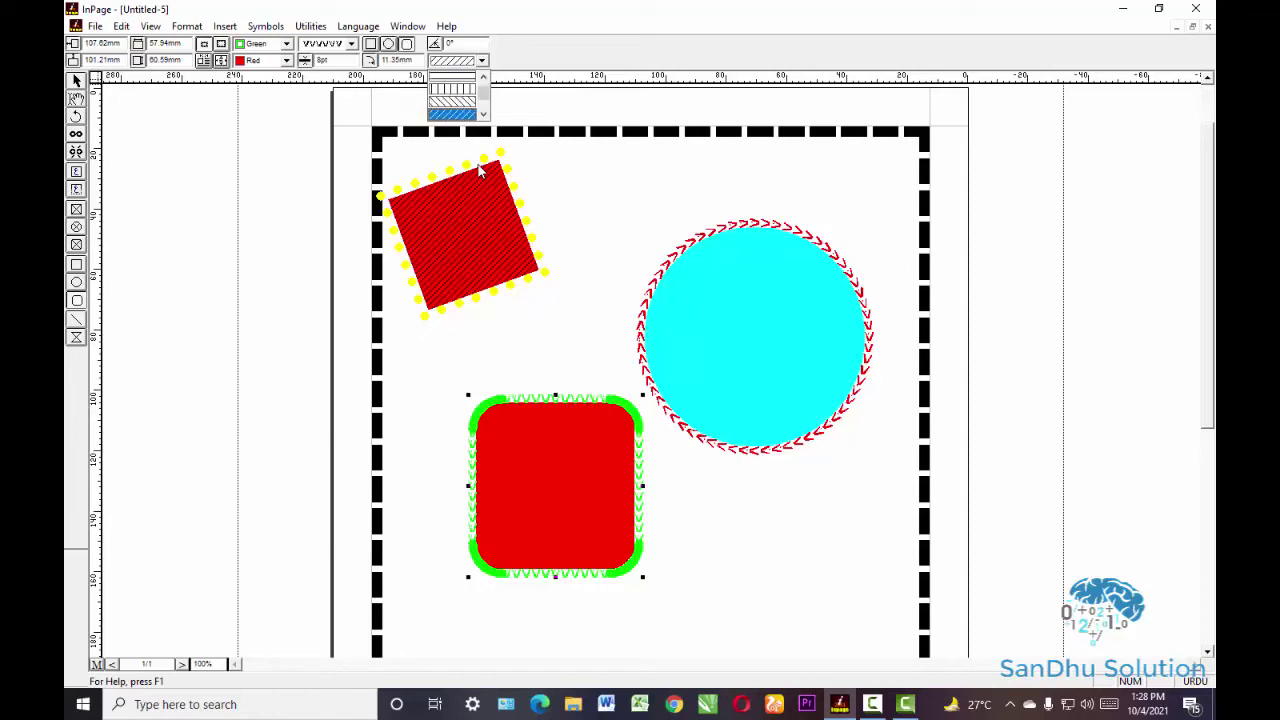
pyautogui.press('Return')
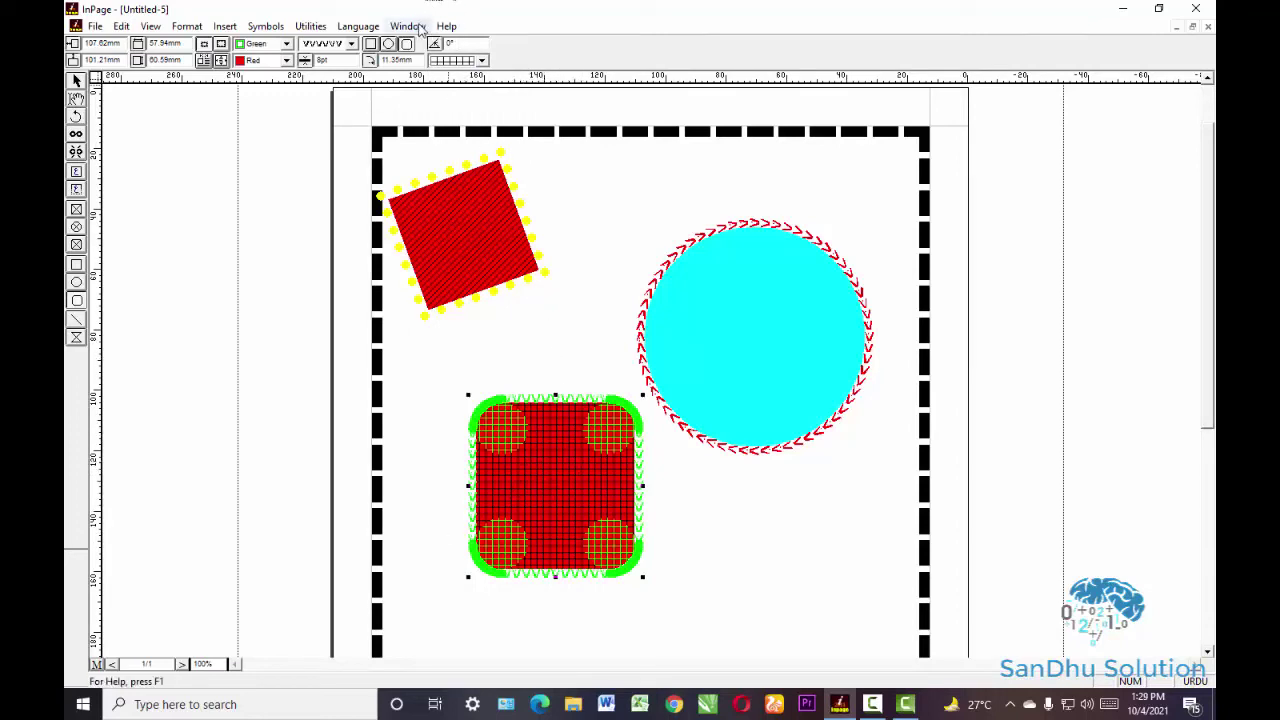
# - Draw a horizontal line about 111 mm long above the rounded rectangle, ending inside the cyan circle
pyautogui.click(76, 320)
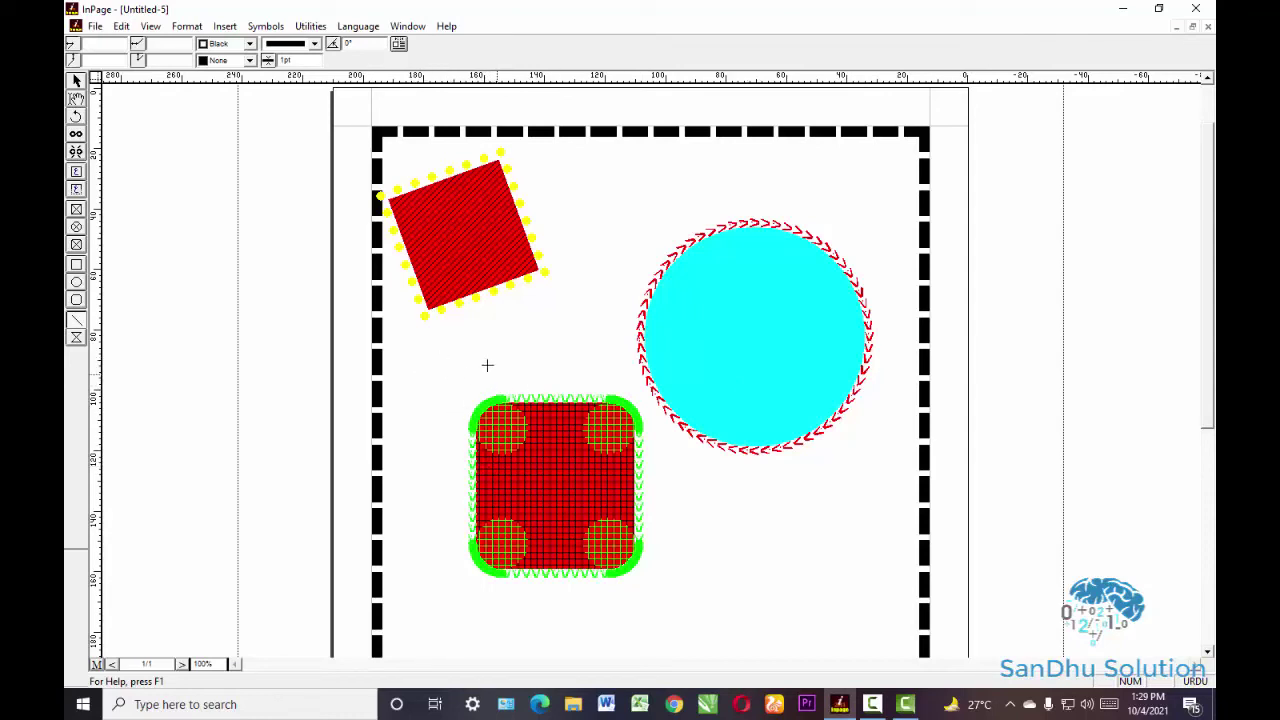
pyautogui.moveTo(446, 352); pyautogui.dragTo(781, 368)
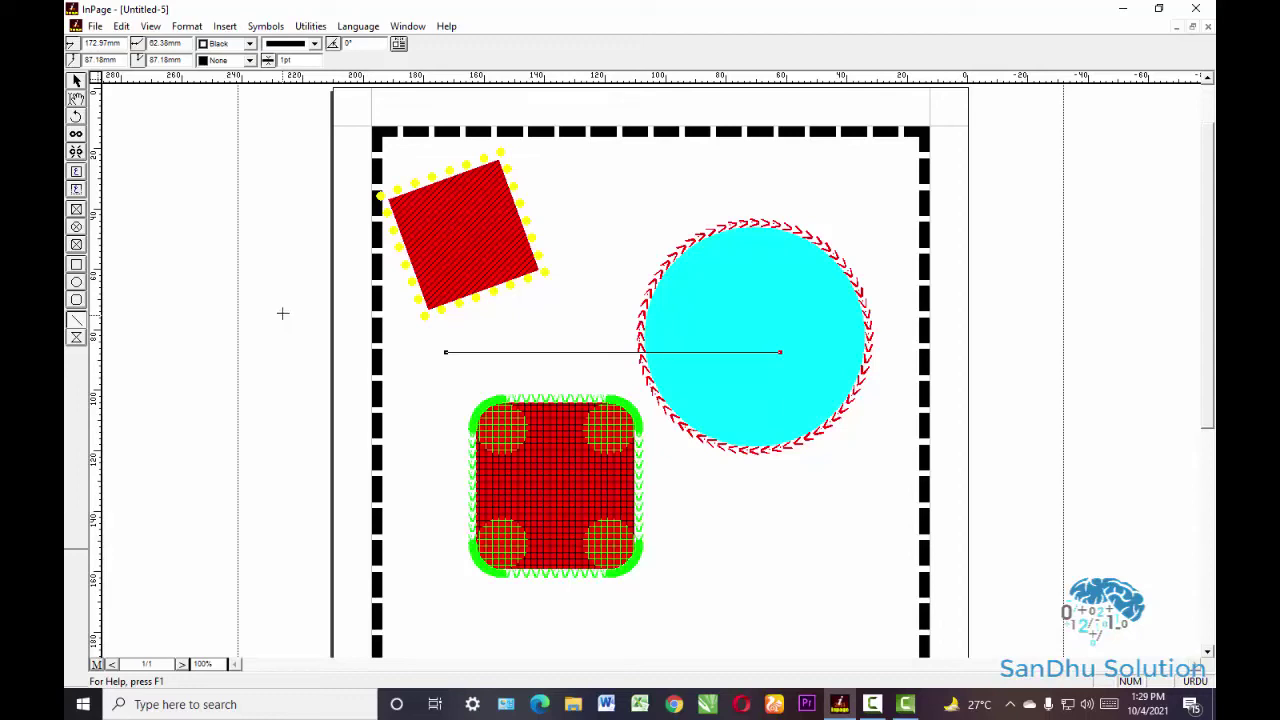
# - Draw a rectangular polygon about 66 by 56 mm below the rounded rectangle, keeping only this one and no smaller polygon inside it
pyautogui.click(77, 340)
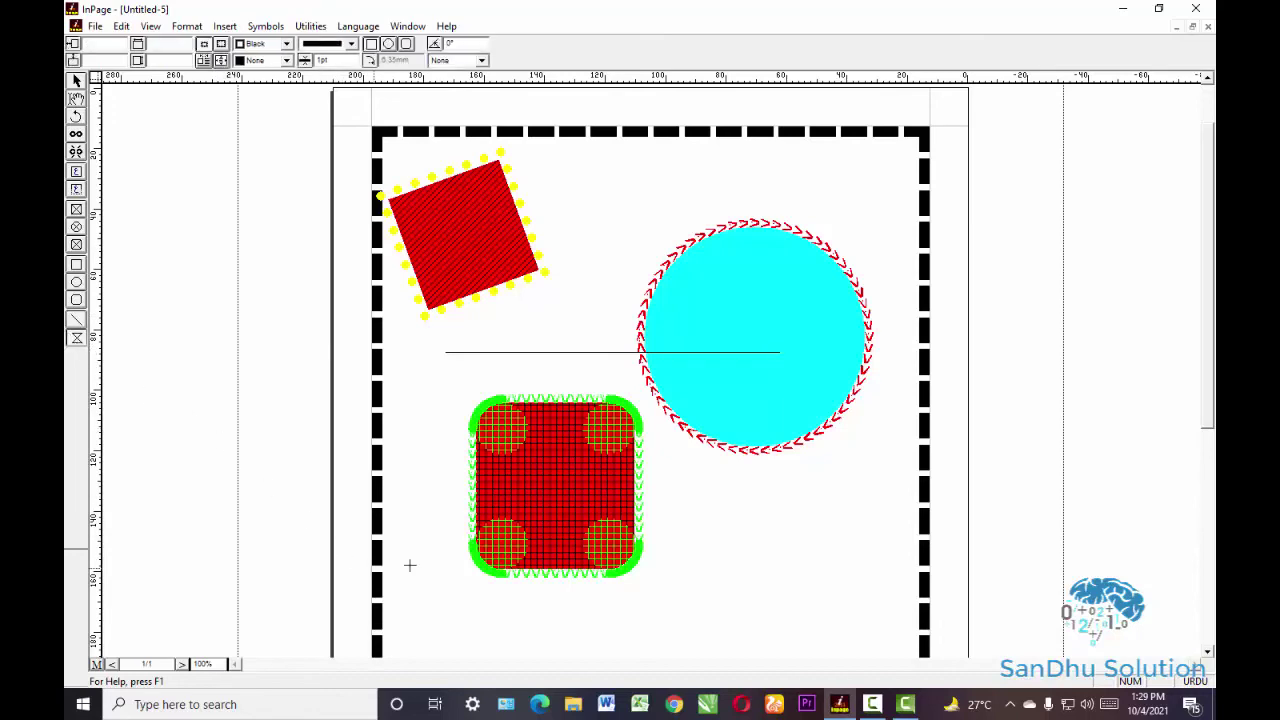
pyautogui.scroll(-5, 437, 577)
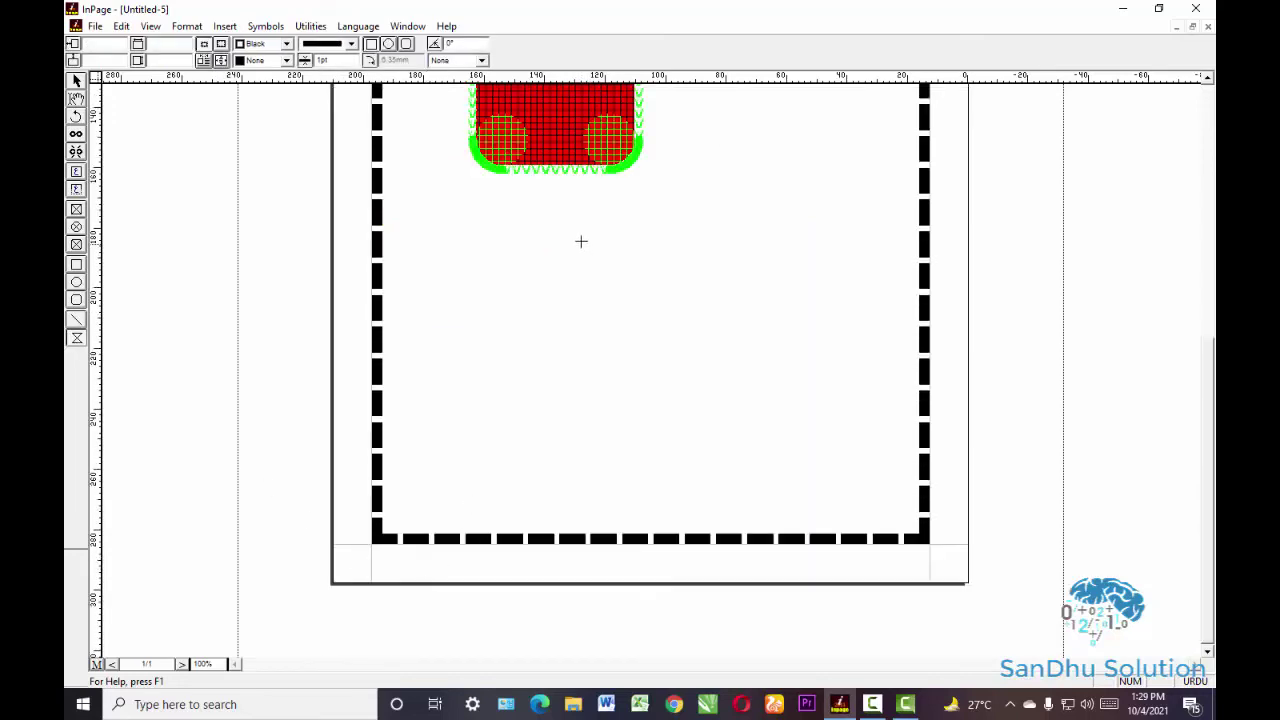
pyautogui.moveTo(530, 218); pyautogui.dragTo(728, 387)
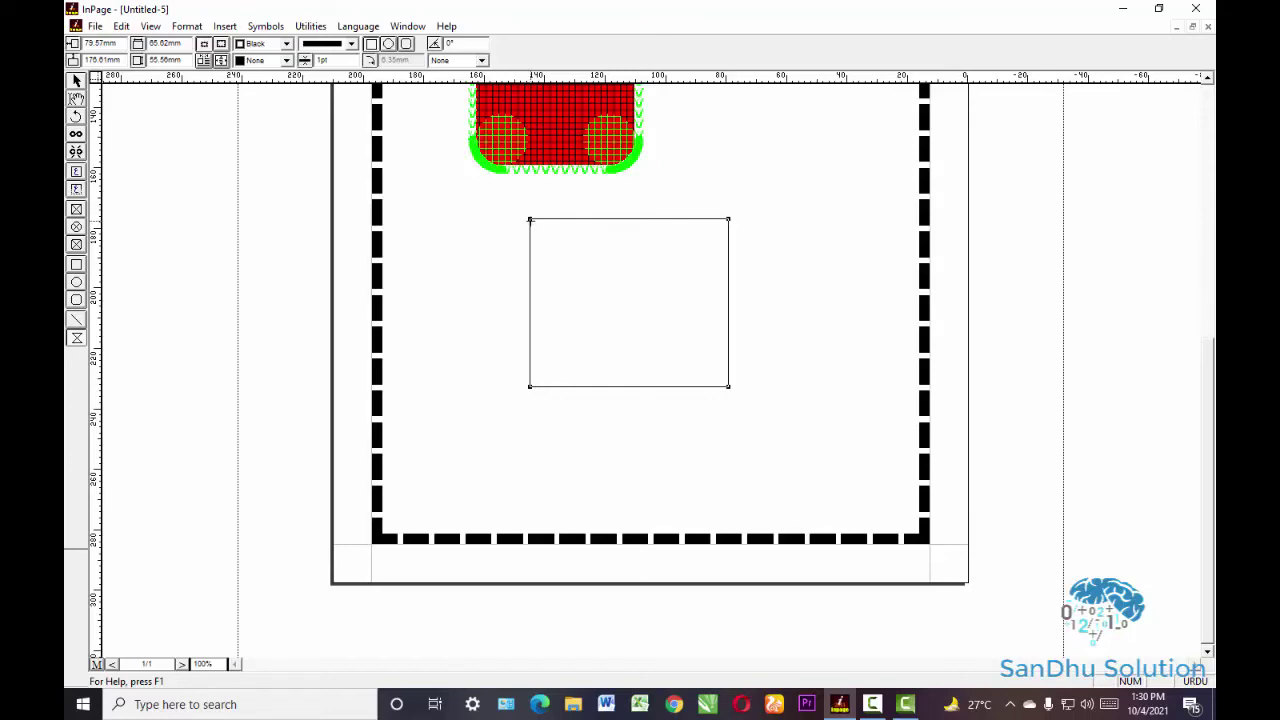
pyautogui.moveTo(531, 221); pyautogui.dragTo(606, 280)
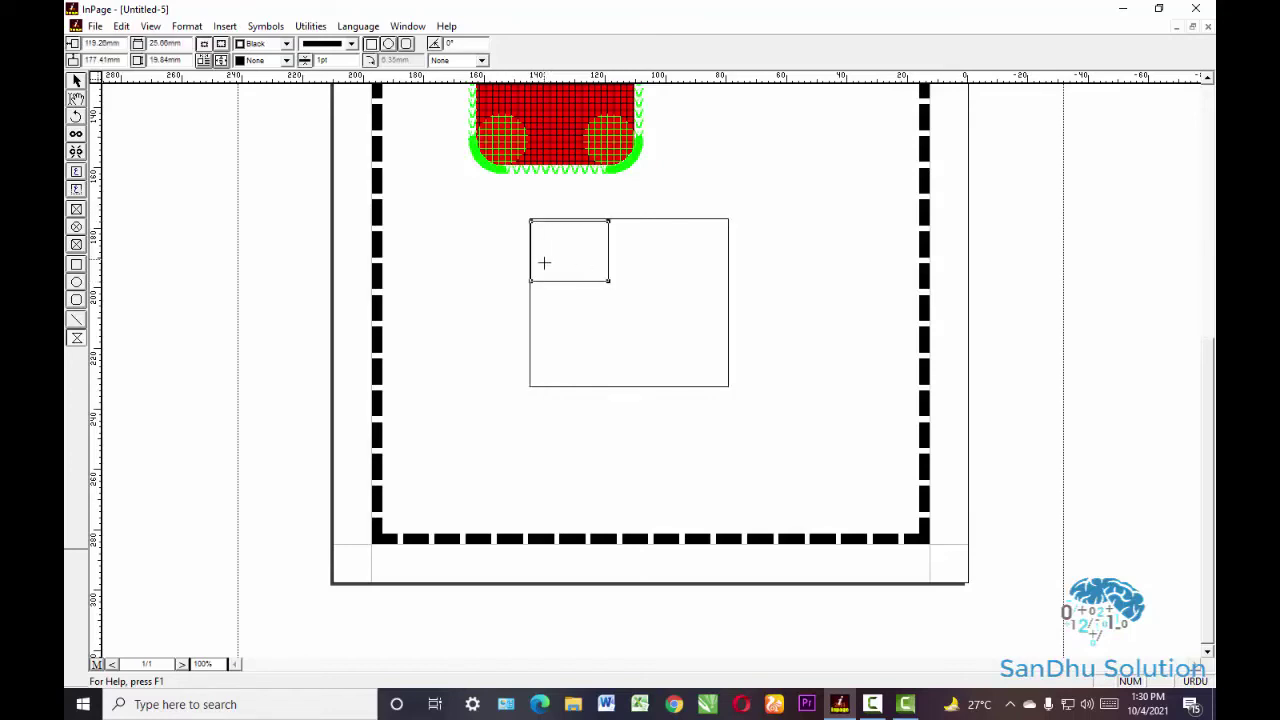
pyautogui.press('Delete')
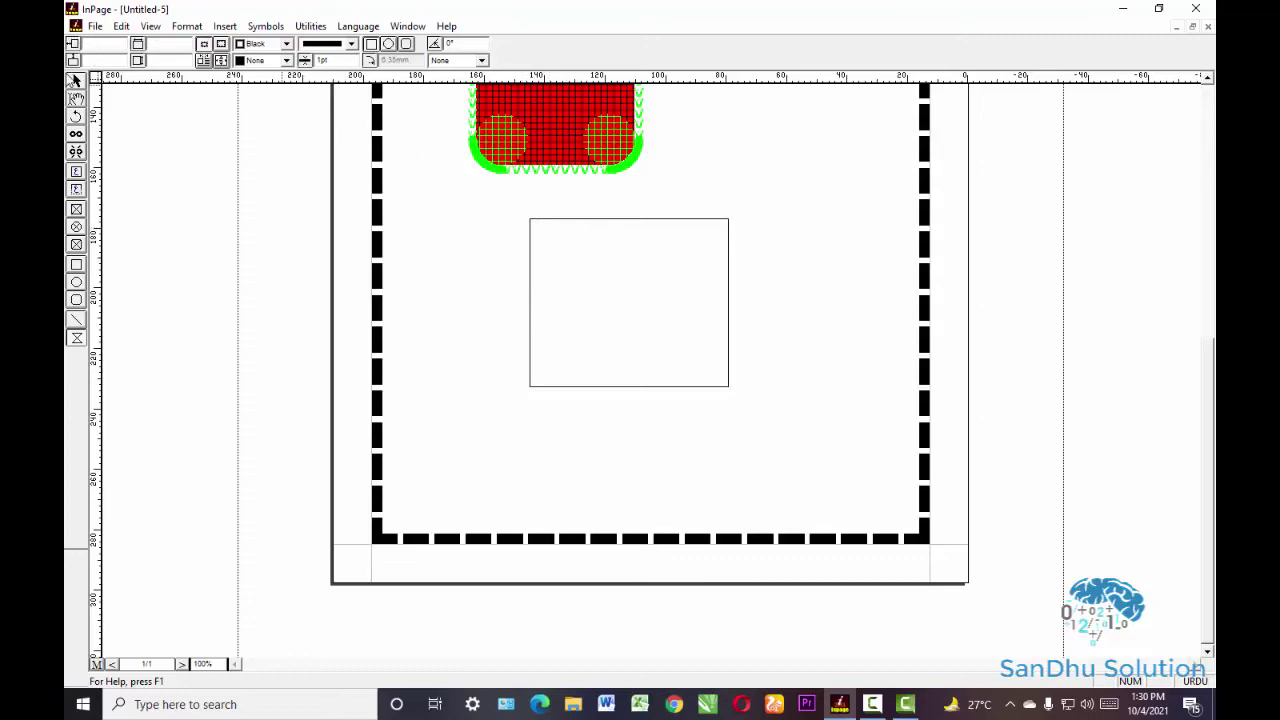
# - Reshape the polygon by pulling its upper-left corner inward and pulling a new point downward out of its bottom edge
pyautogui.click(565, 295)
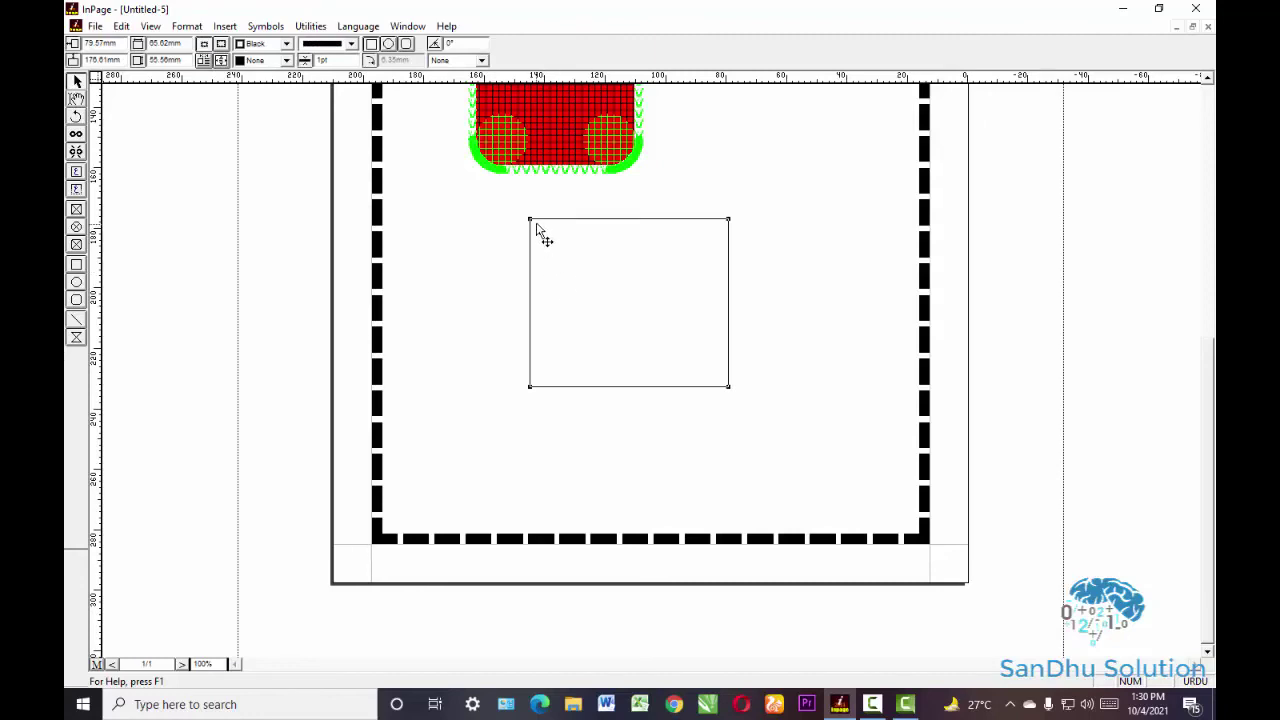
pyautogui.moveTo(532, 219); pyautogui.dragTo(668, 334)
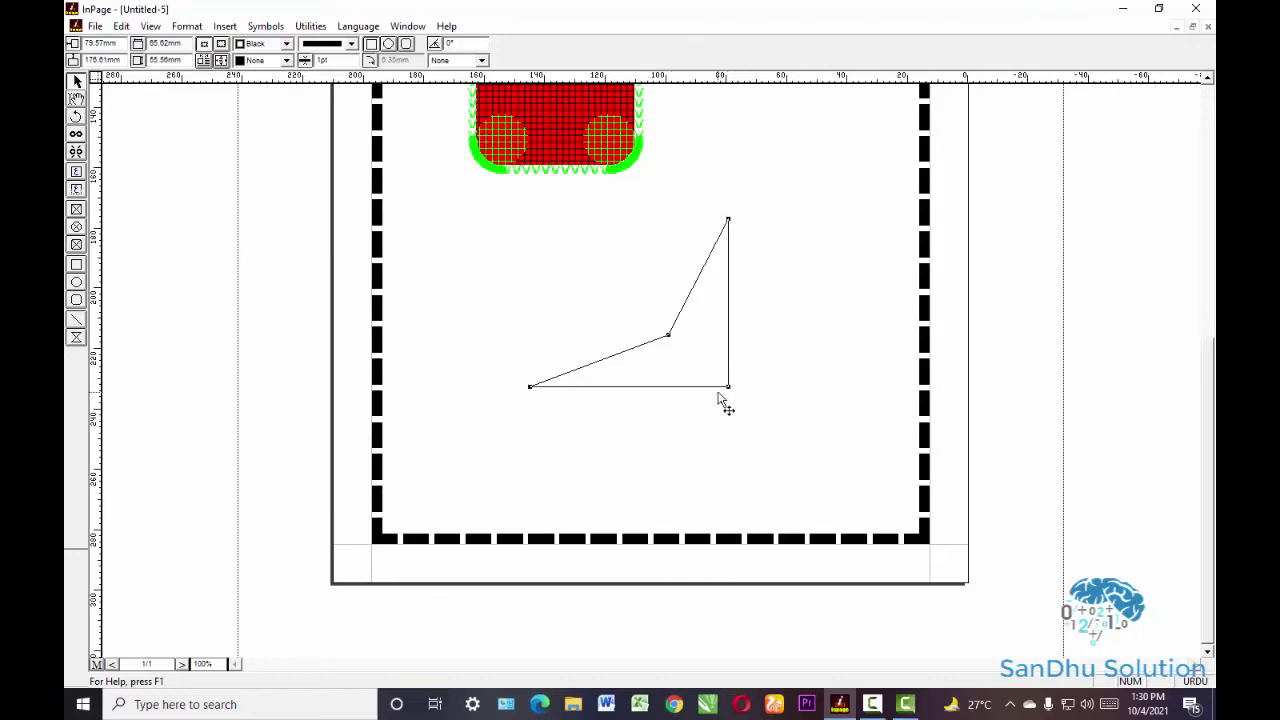
pyautogui.moveTo(726, 390); pyautogui.dragTo(670, 475)
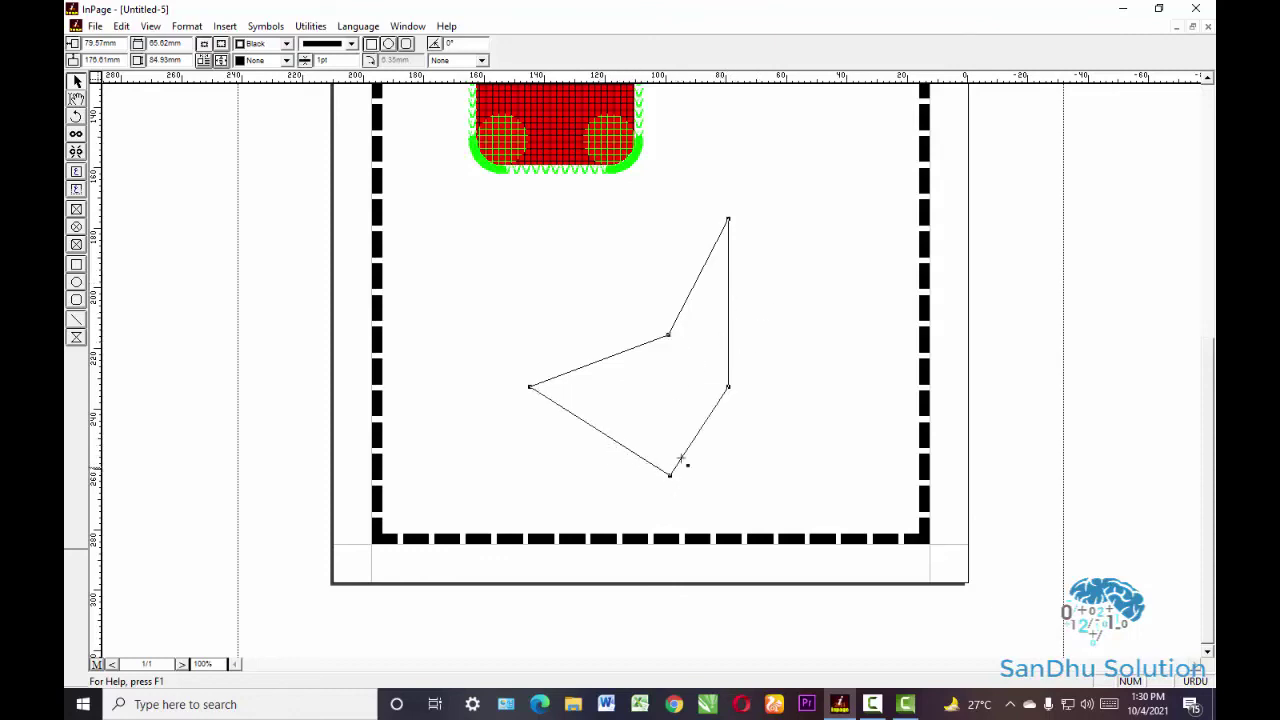
# - Raise the polygon's lowest point to nearly flatten its bottom edge, and reposition the shape in the empty area below the rounded rectangle
pyautogui.moveTo(728, 387); pyautogui.dragTo(757, 308)
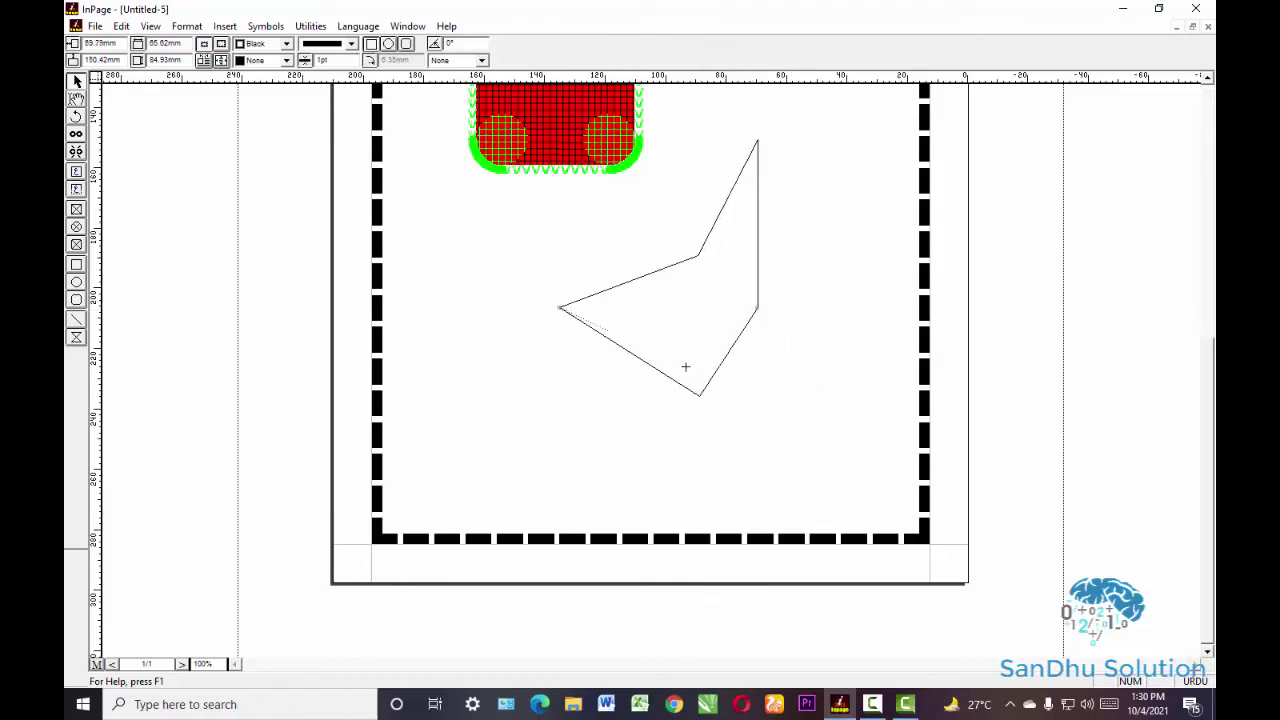
pyautogui.moveTo(685, 367); pyautogui.dragTo(651, 316)
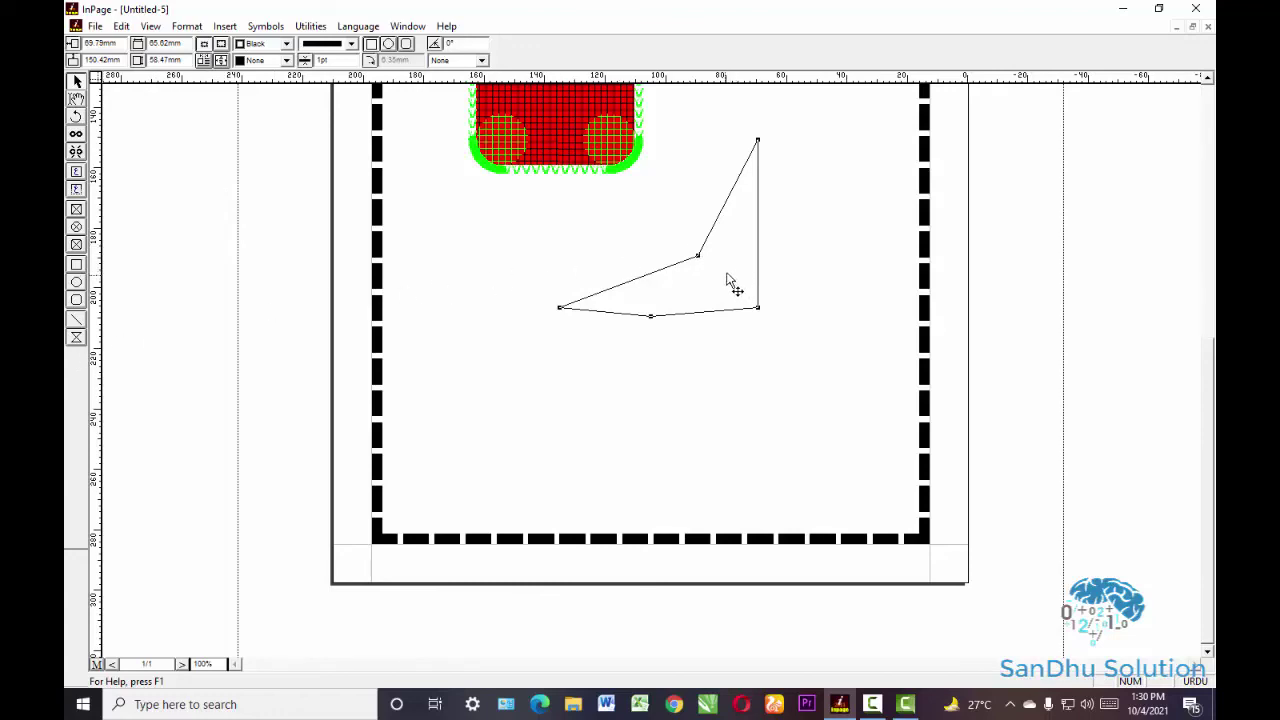
pyautogui.moveTo(726, 280); pyautogui.dragTo(669, 375)
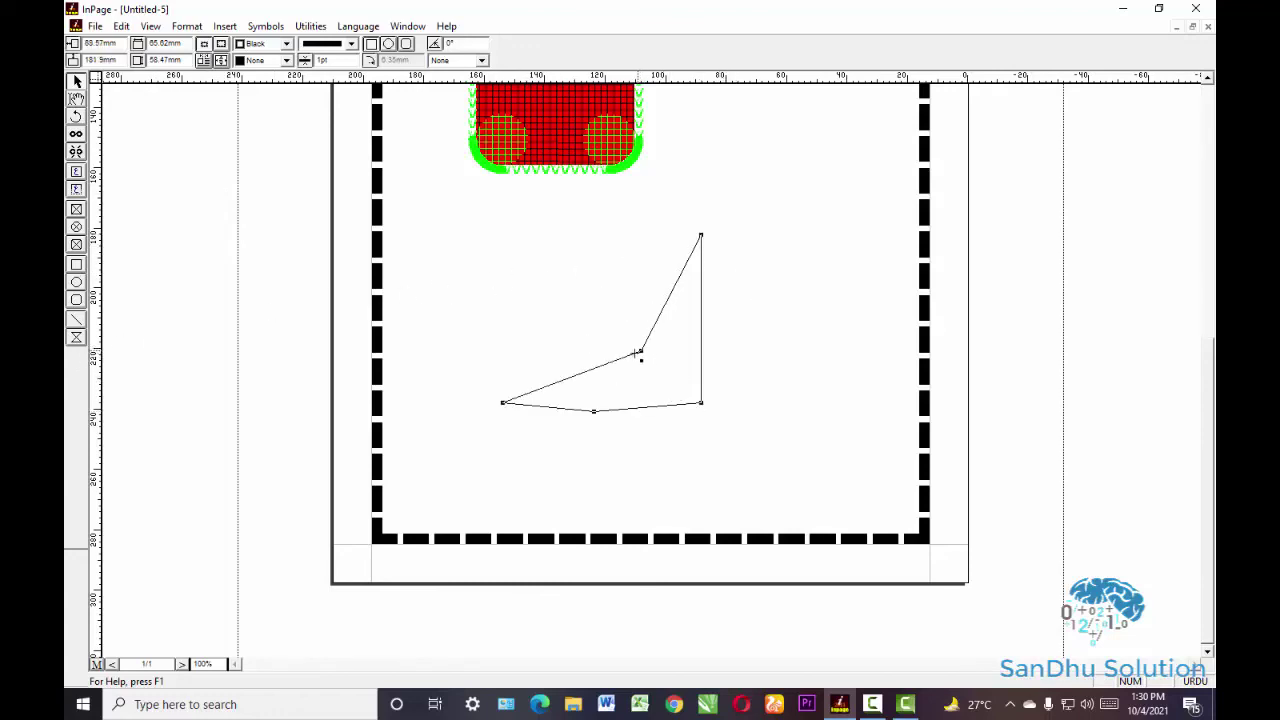
pyautogui.click(490, 200)
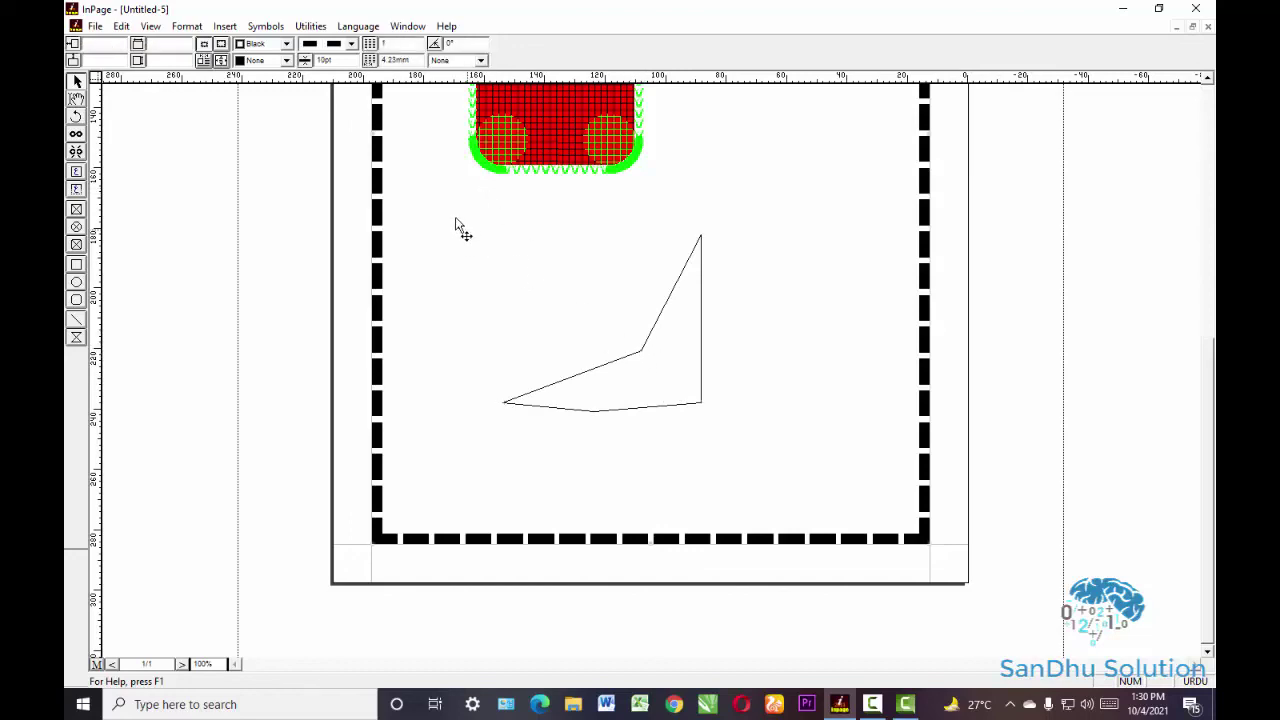
pyautogui.click(666, 405)
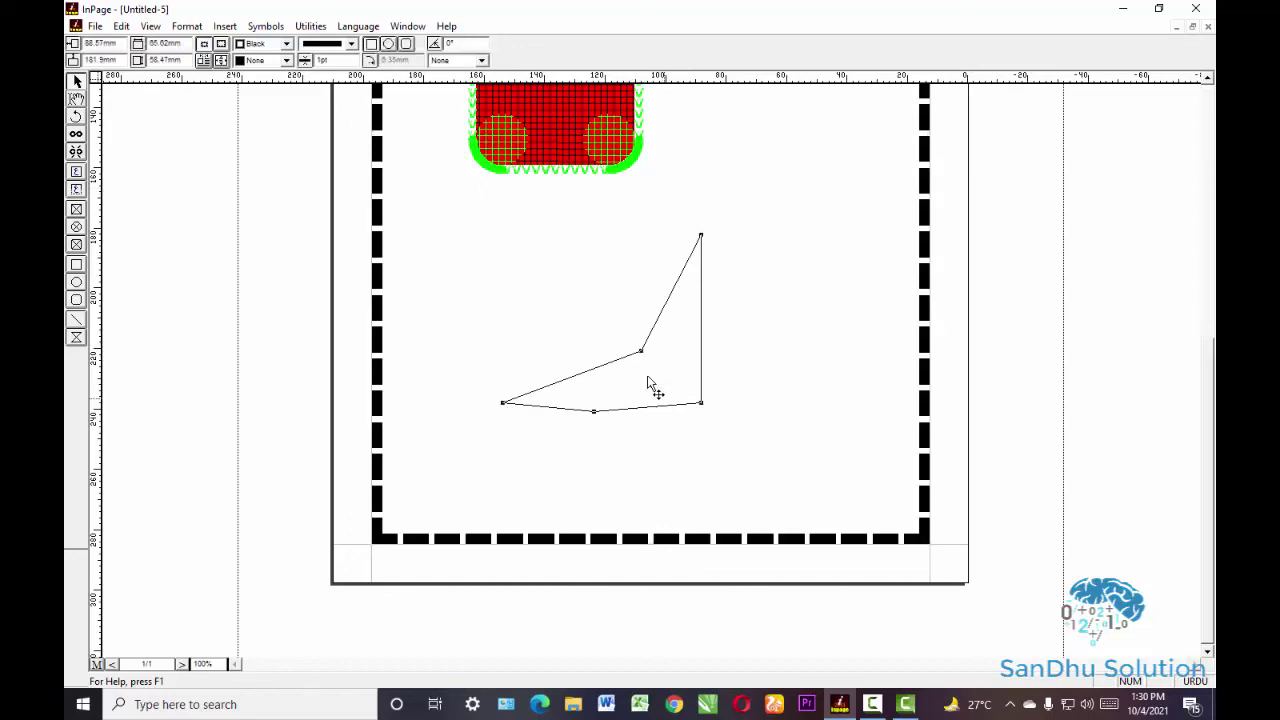